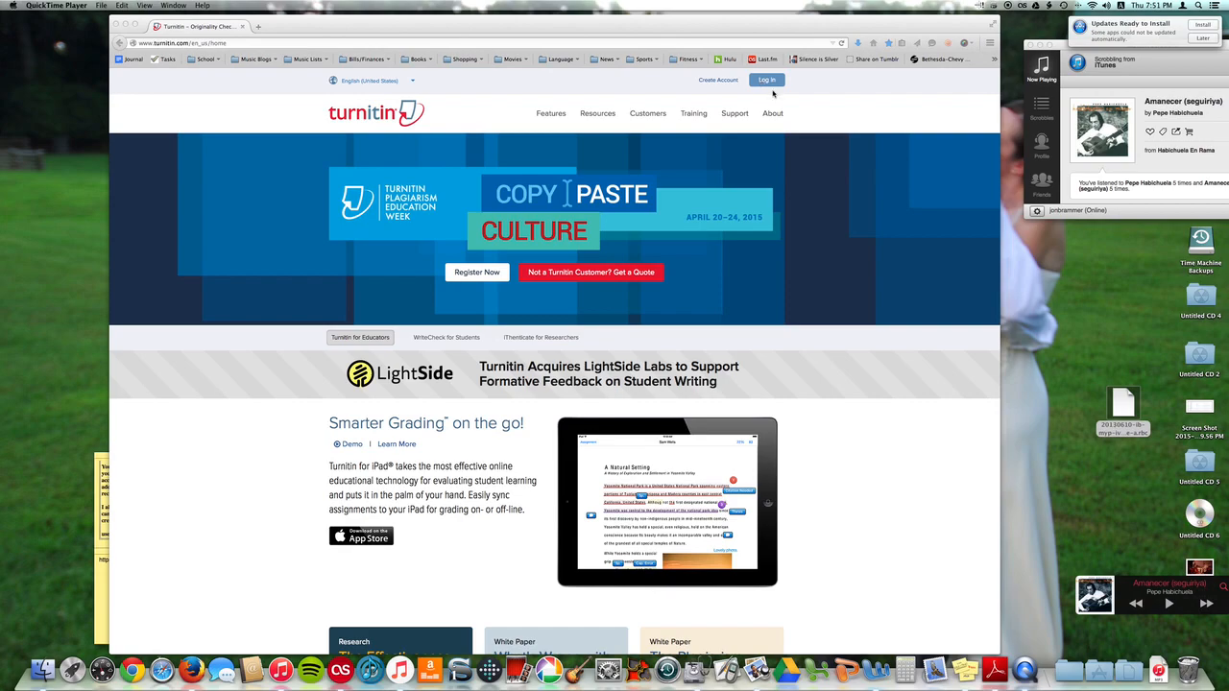
Log in to Turnitin using the saved instructor e-mail and password
click(771, 81)
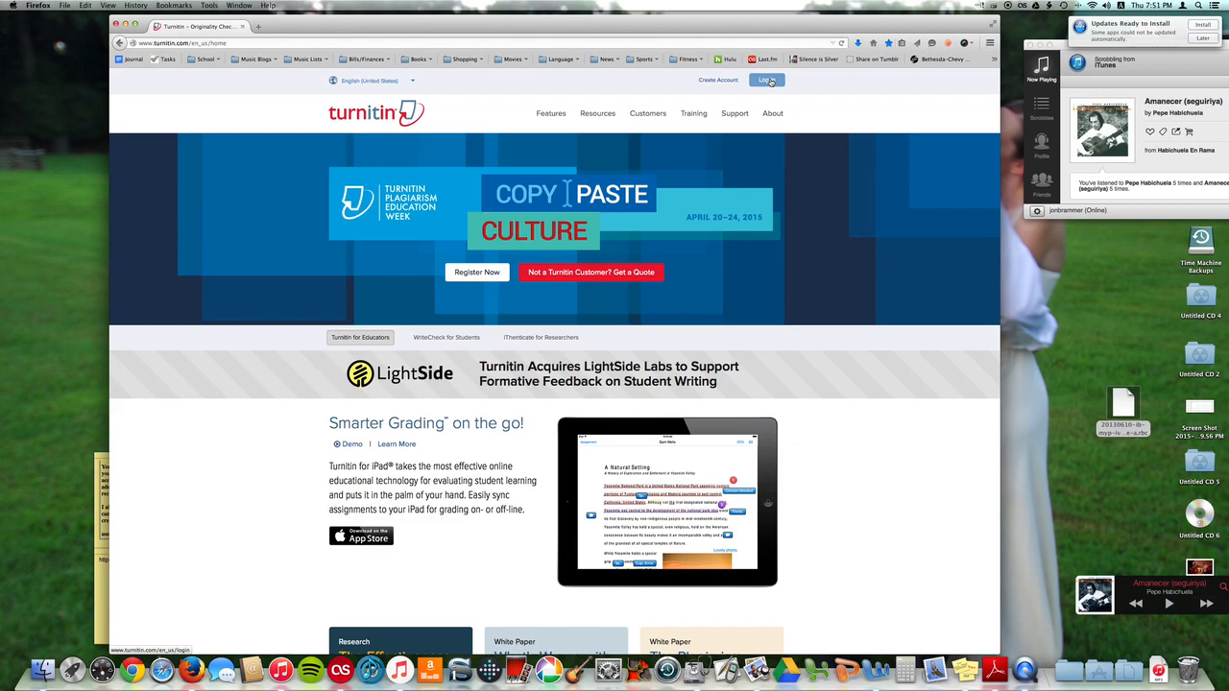
click(768, 80)
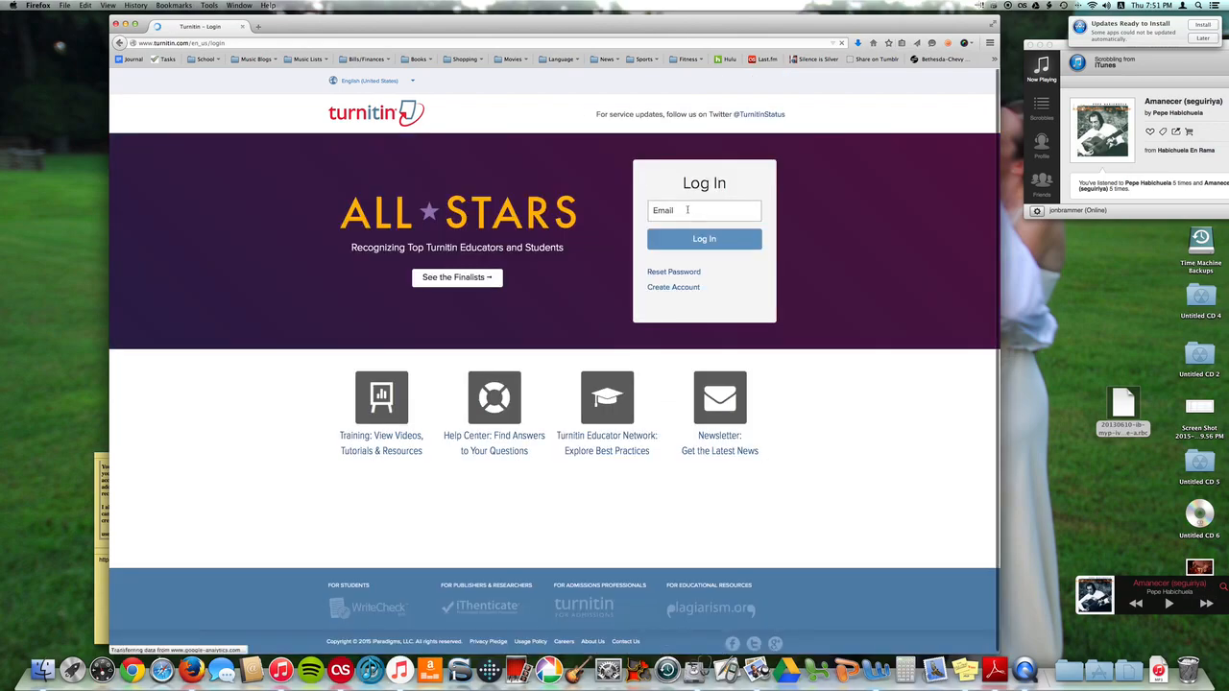
click(694, 205)
text(jona)
key(Down)
key(Return)
key(Tab)
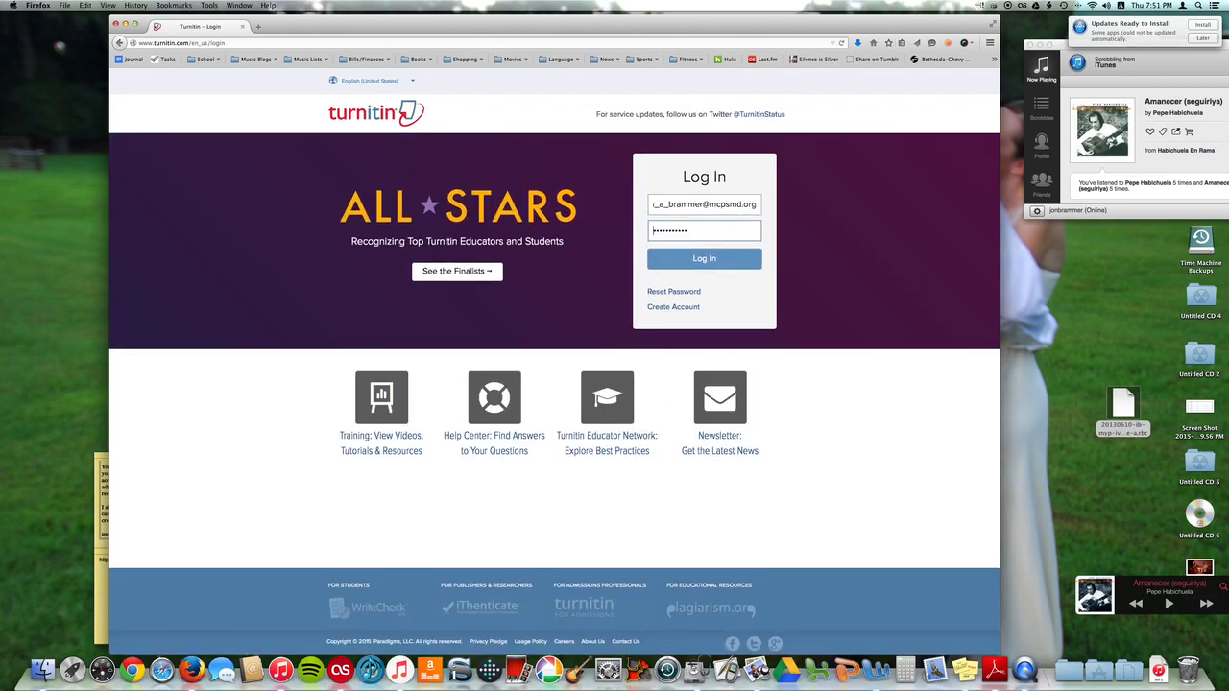
click(697, 259)
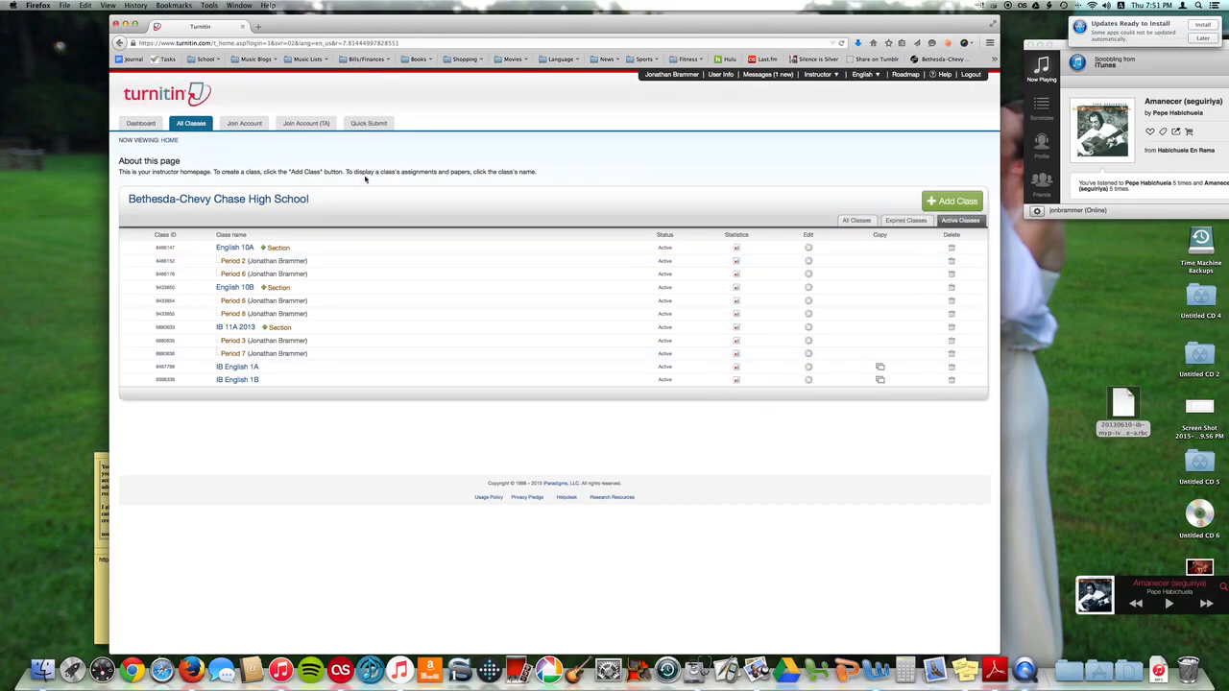
Open the English 10B class and go to the Rubric/Form Manager in its Libraries
click(237, 288)
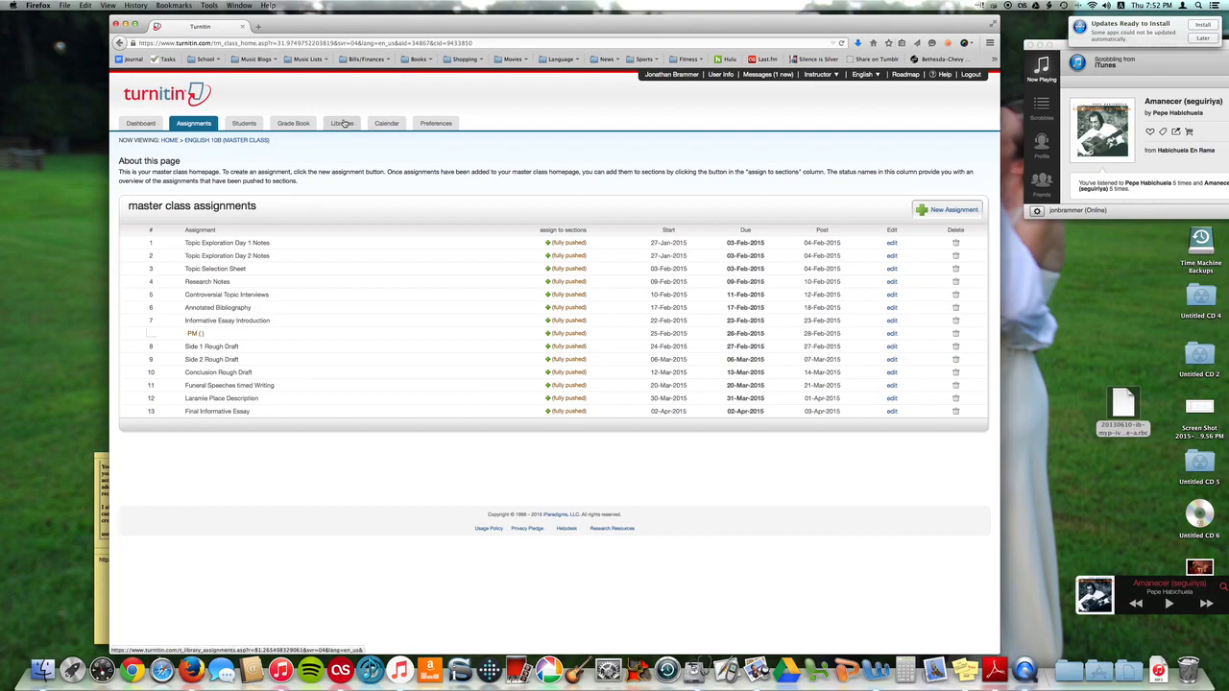
click(343, 124)
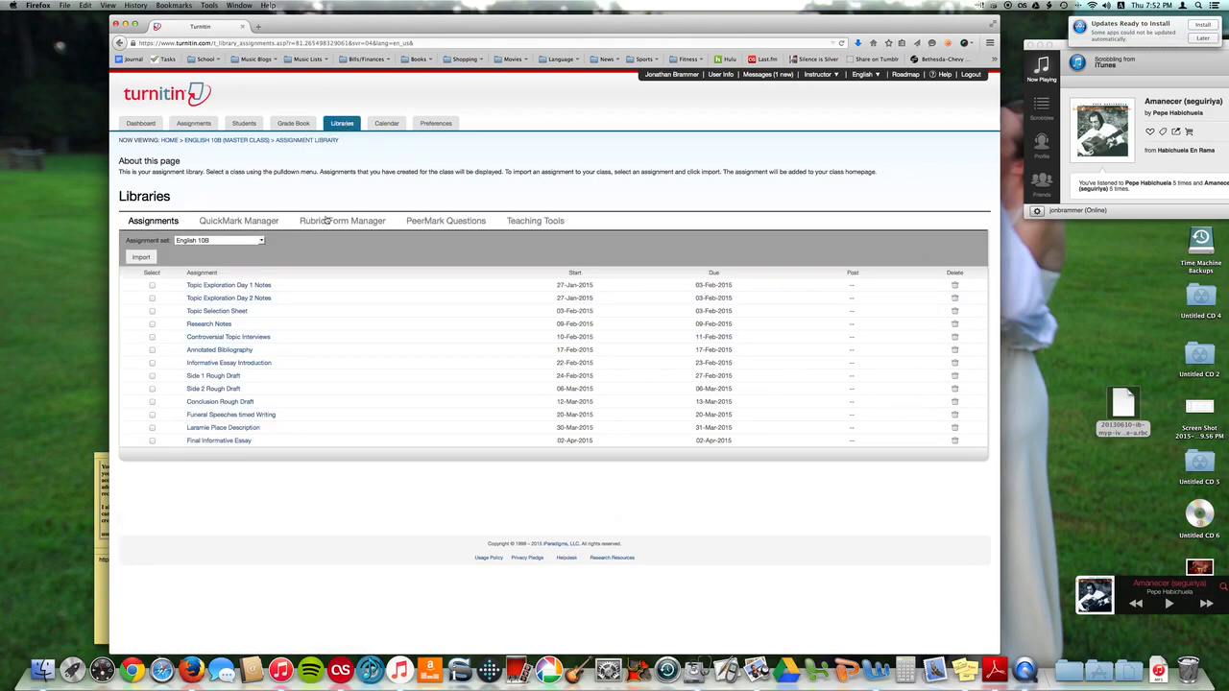
click(338, 221)
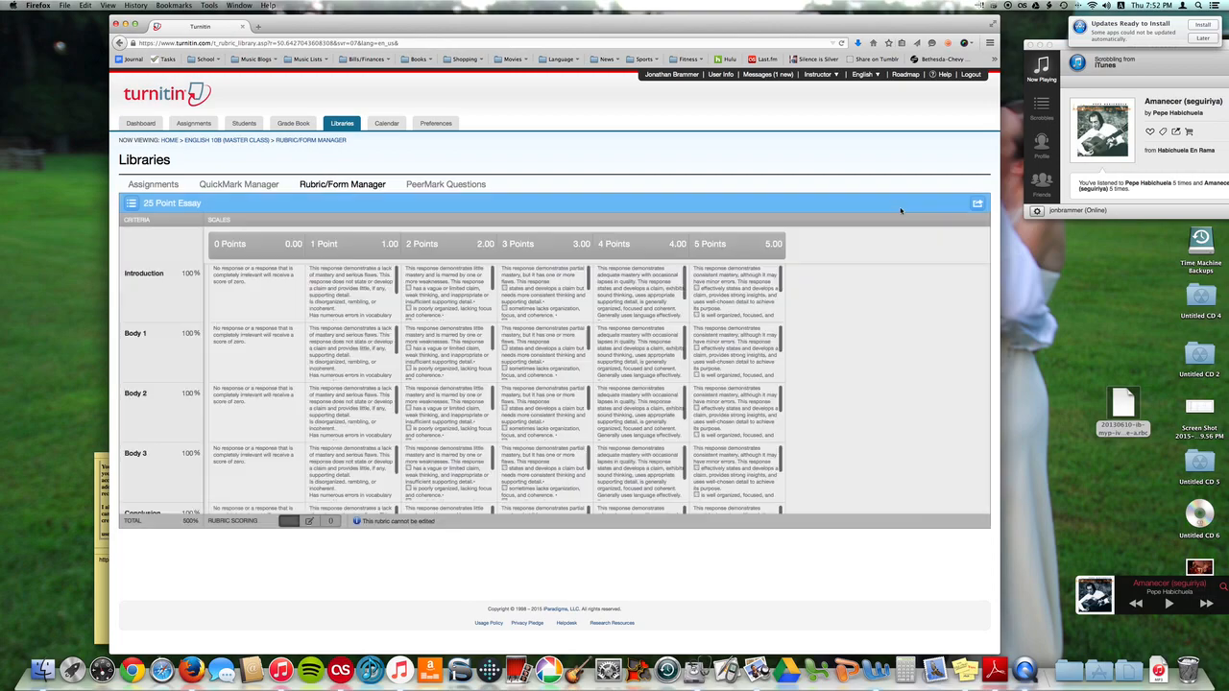
Import the rubric file 20130610-ib-myp-iv-v-language-a.rbc from the desktop into the rubric library
click(978, 203)
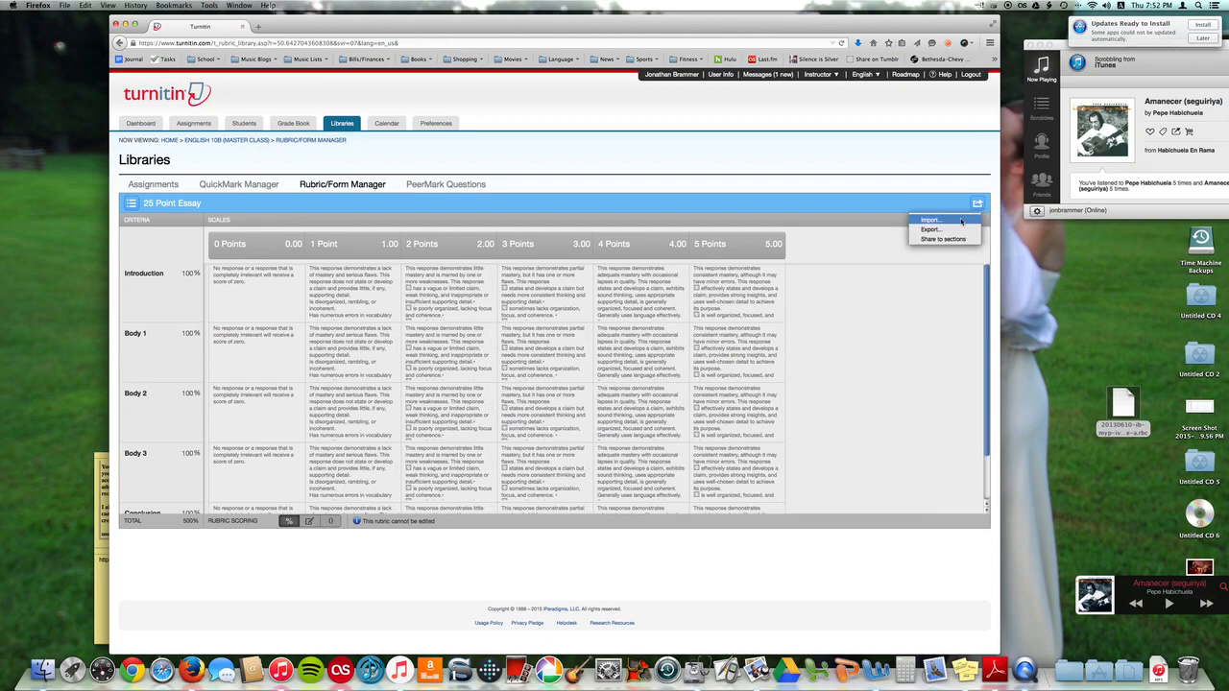
click(961, 221)
drag(1118, 407, 807, 376)
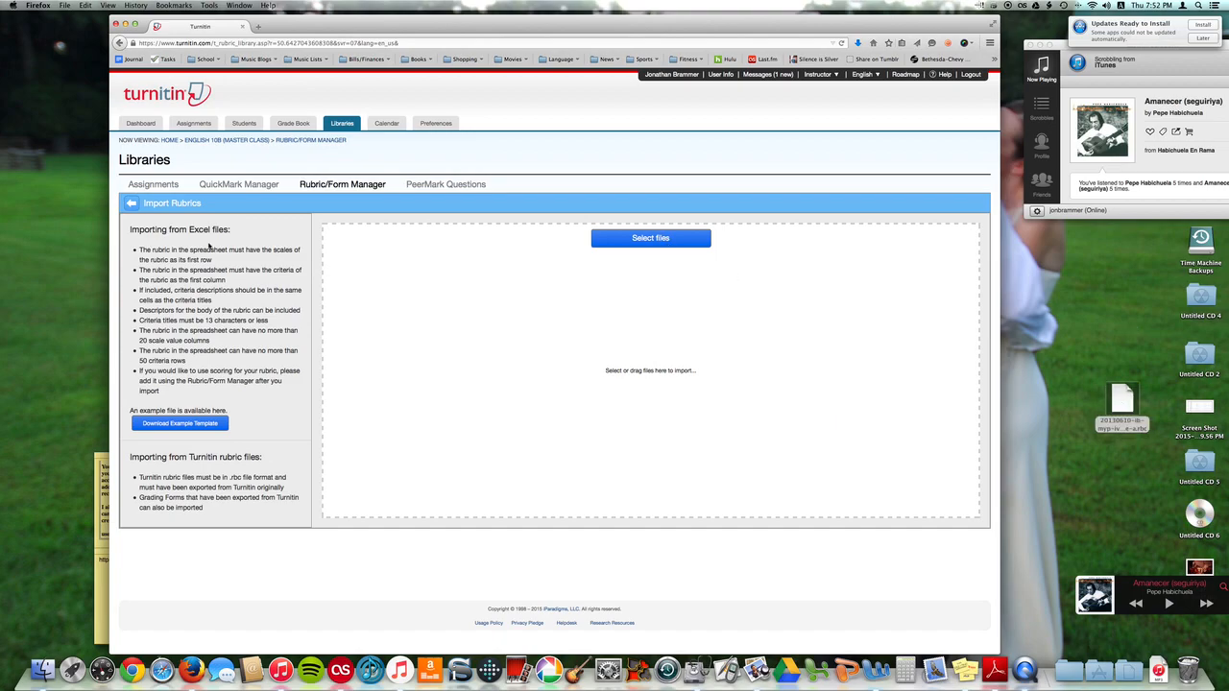
click(132, 205)
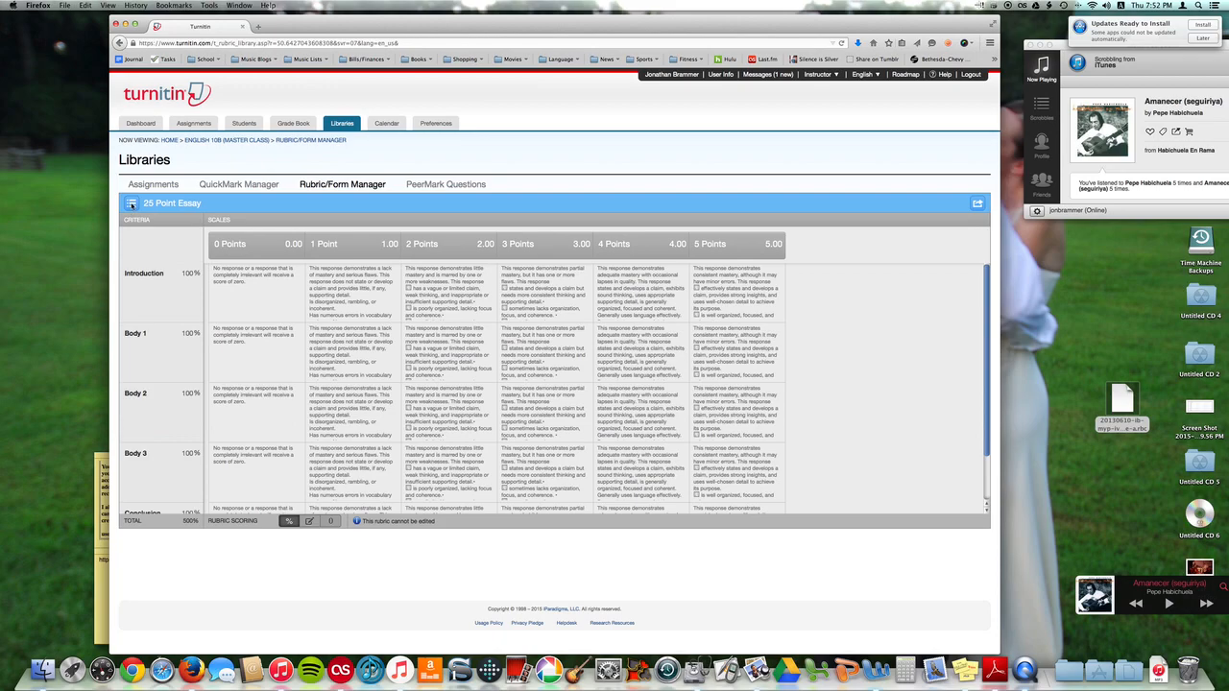
Open the MYP Years 4-5 Criteria rubric from the rubric list
click(132, 205)
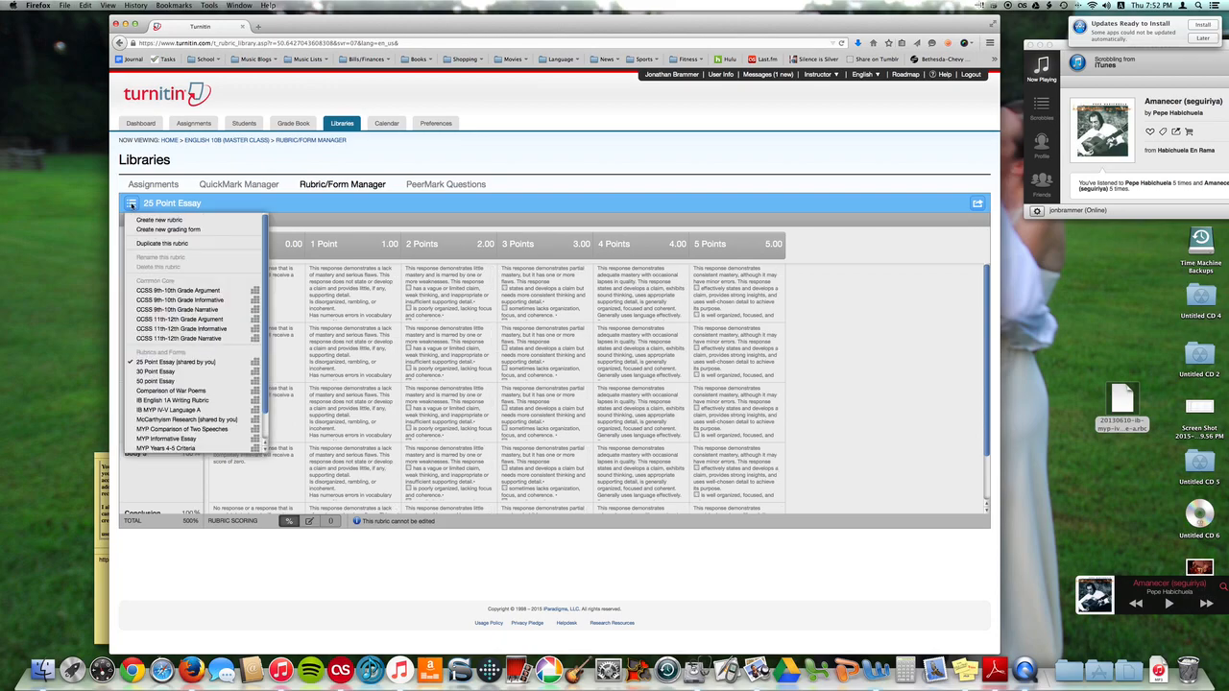
click(168, 449)
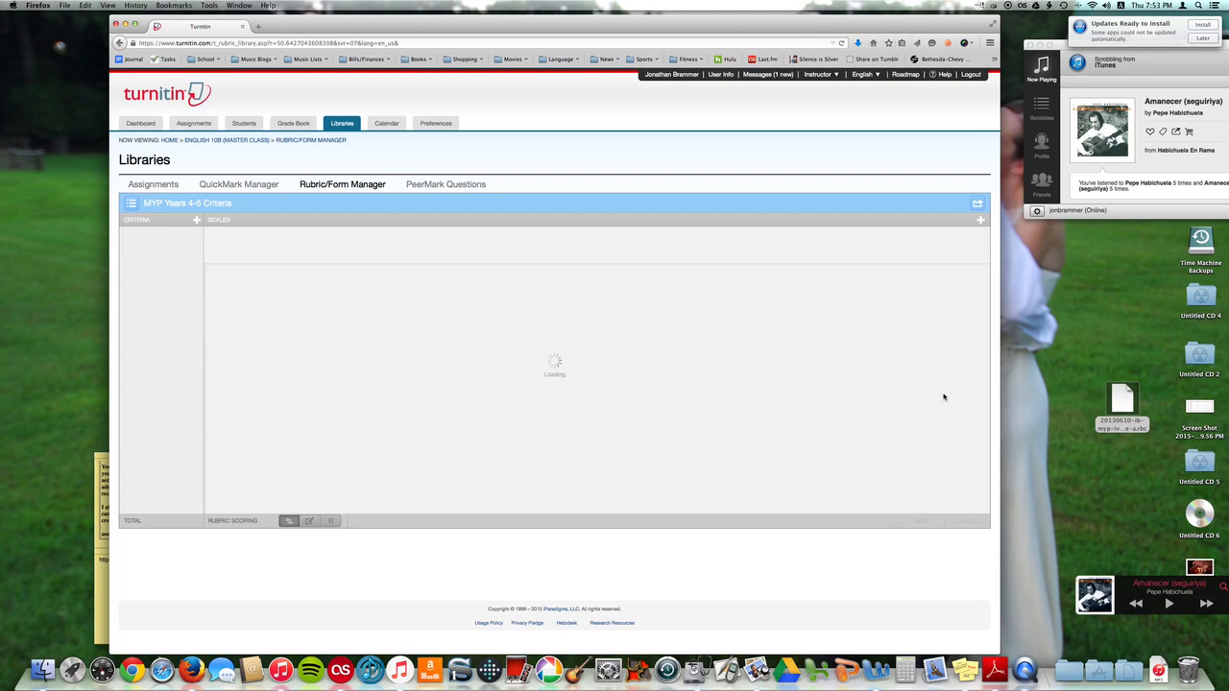
right_click(1121, 394)
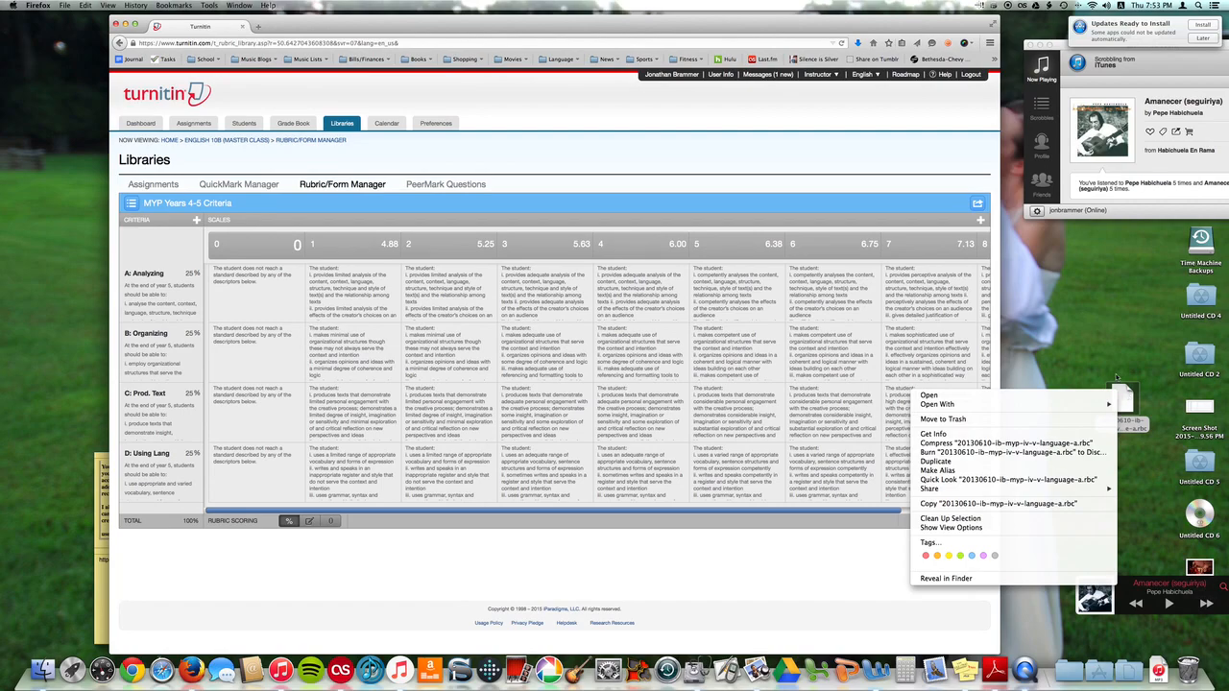
click(1074, 344)
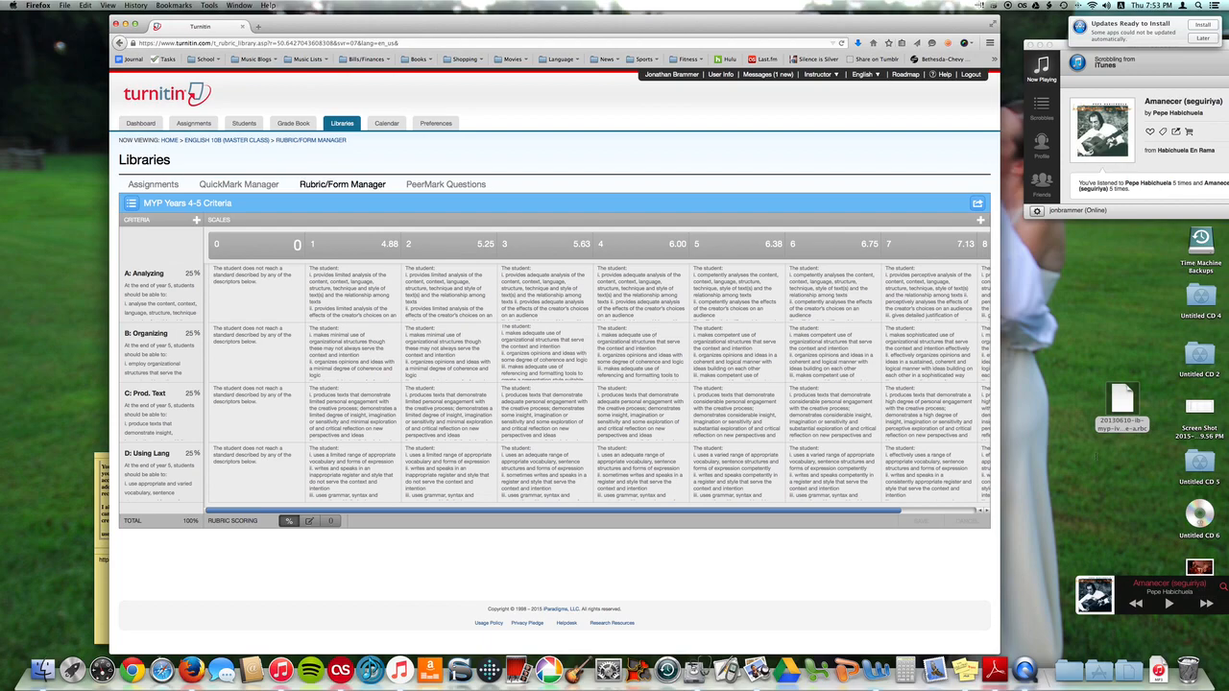
Try to set the rubric's first scale value to 0 and save the rubric
drag(856, 512, 947, 510)
drag(807, 511, 443, 504)
scroll(835, 522, right, 3)
scroll(901, 525, left, 3)
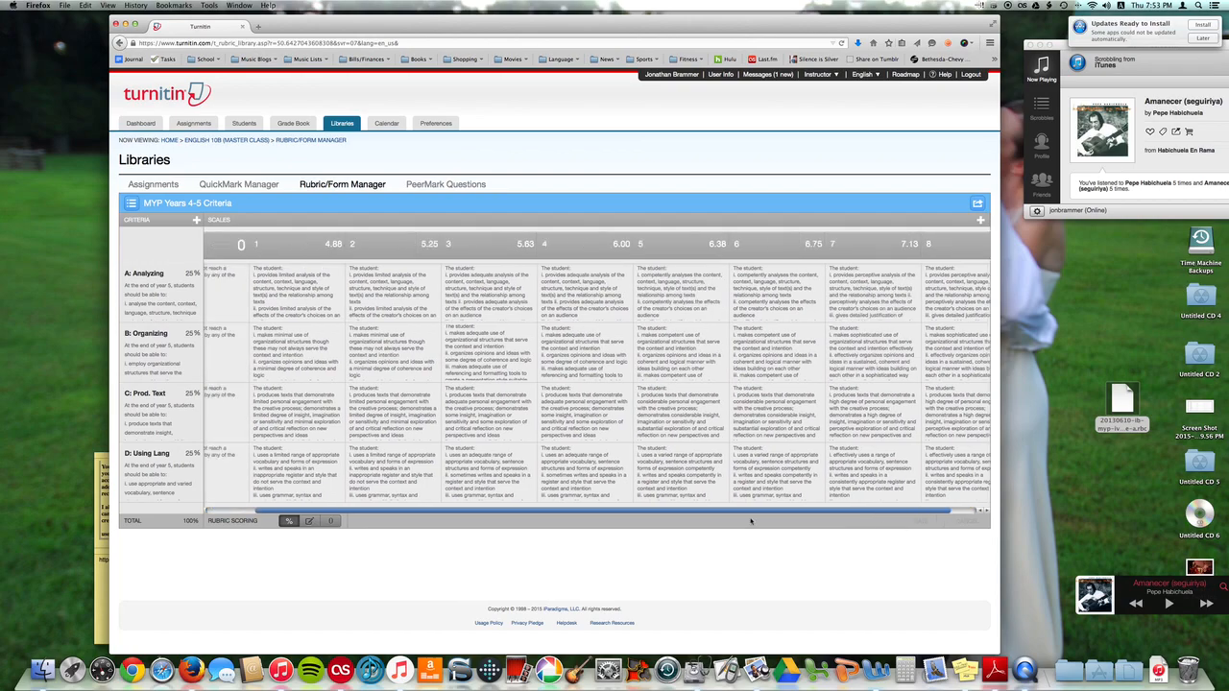
click(299, 245)
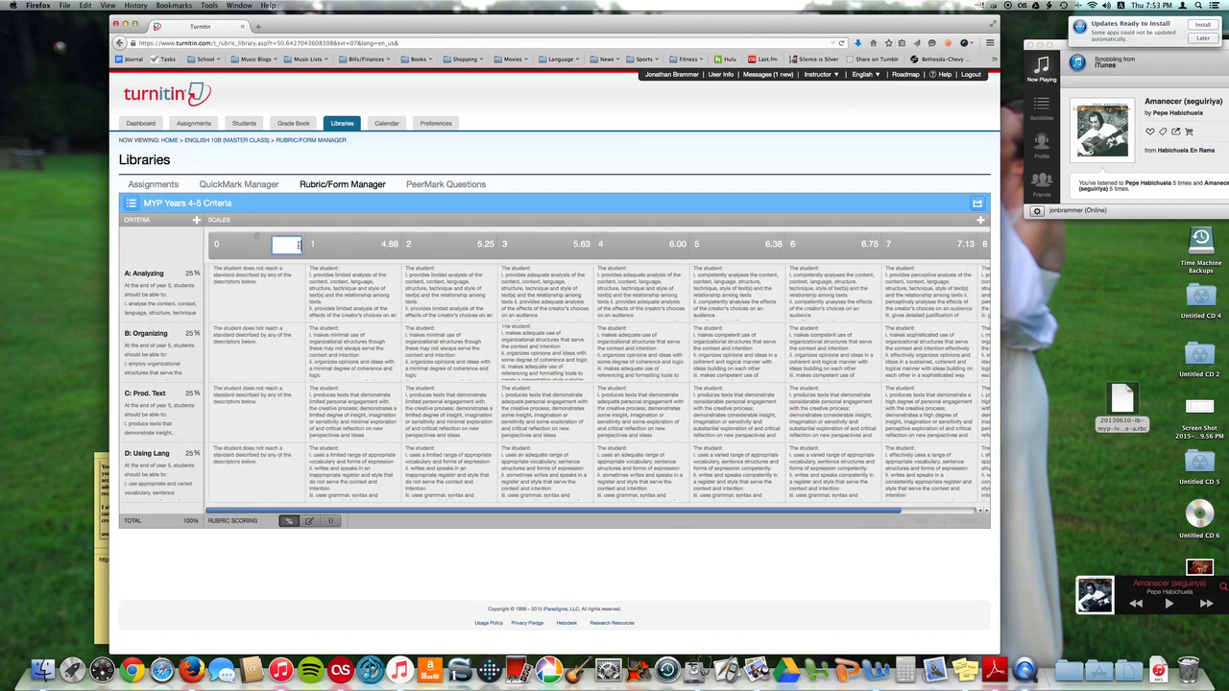
text(0)
key(Return)
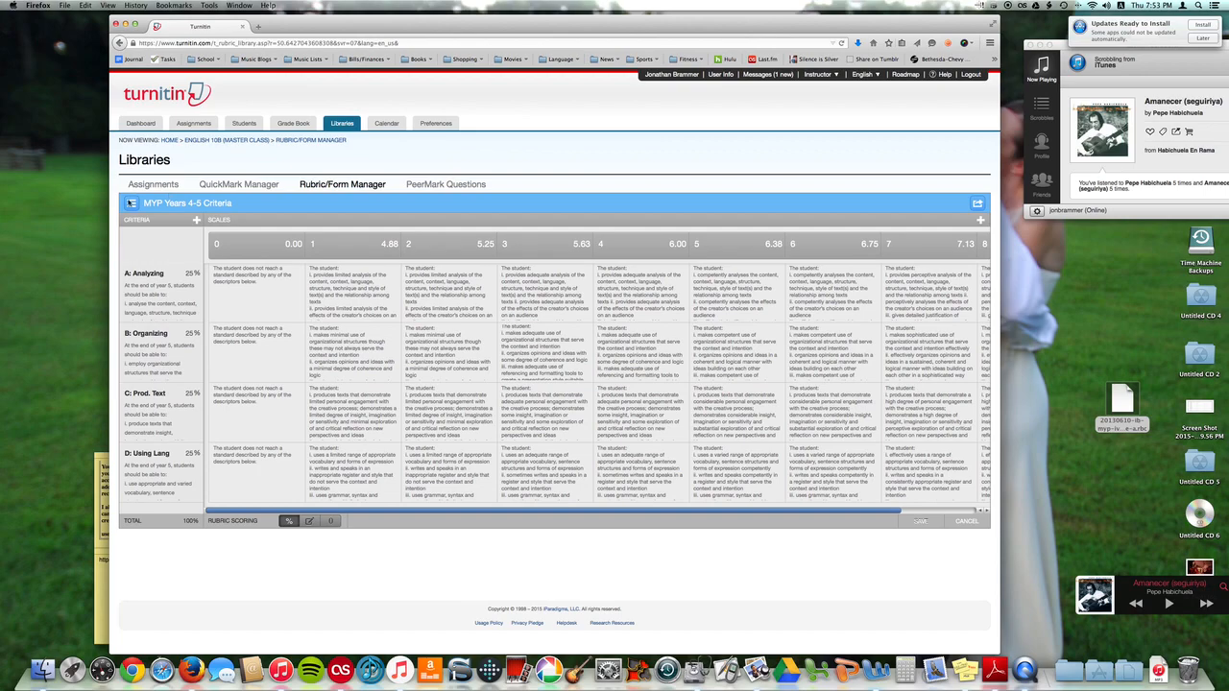
click(919, 521)
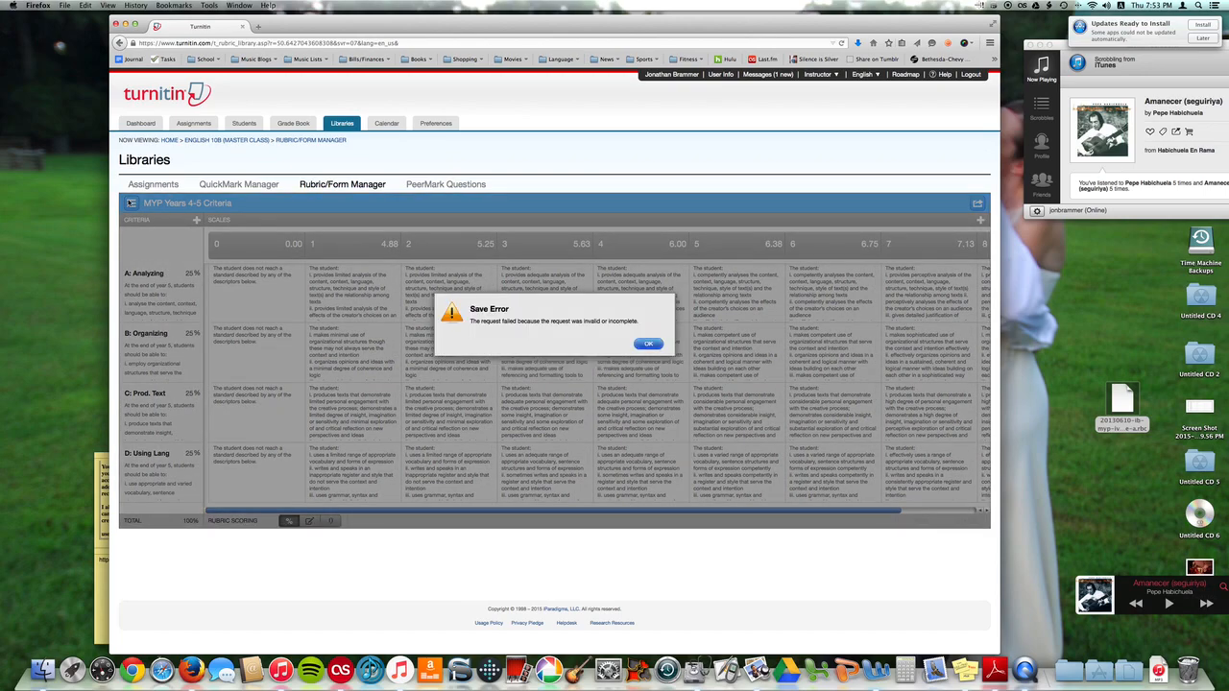
click(641, 344)
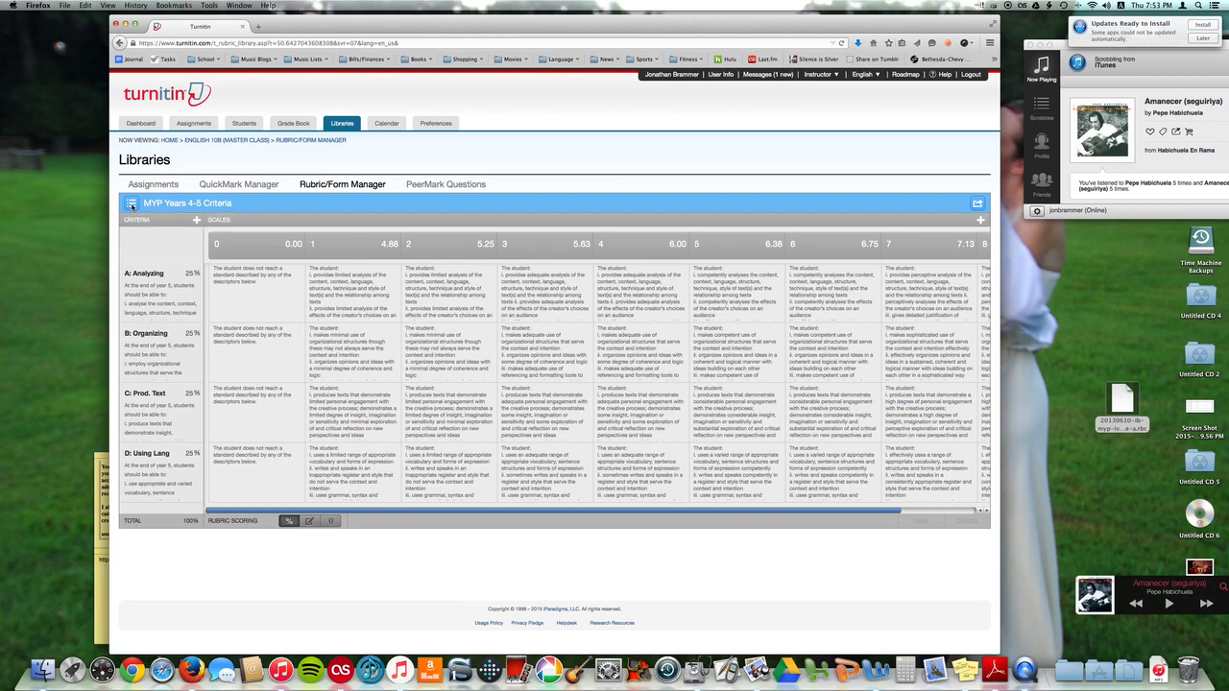
Open the Rhetorical Analysis Essay rubric from the rubric list
click(132, 205)
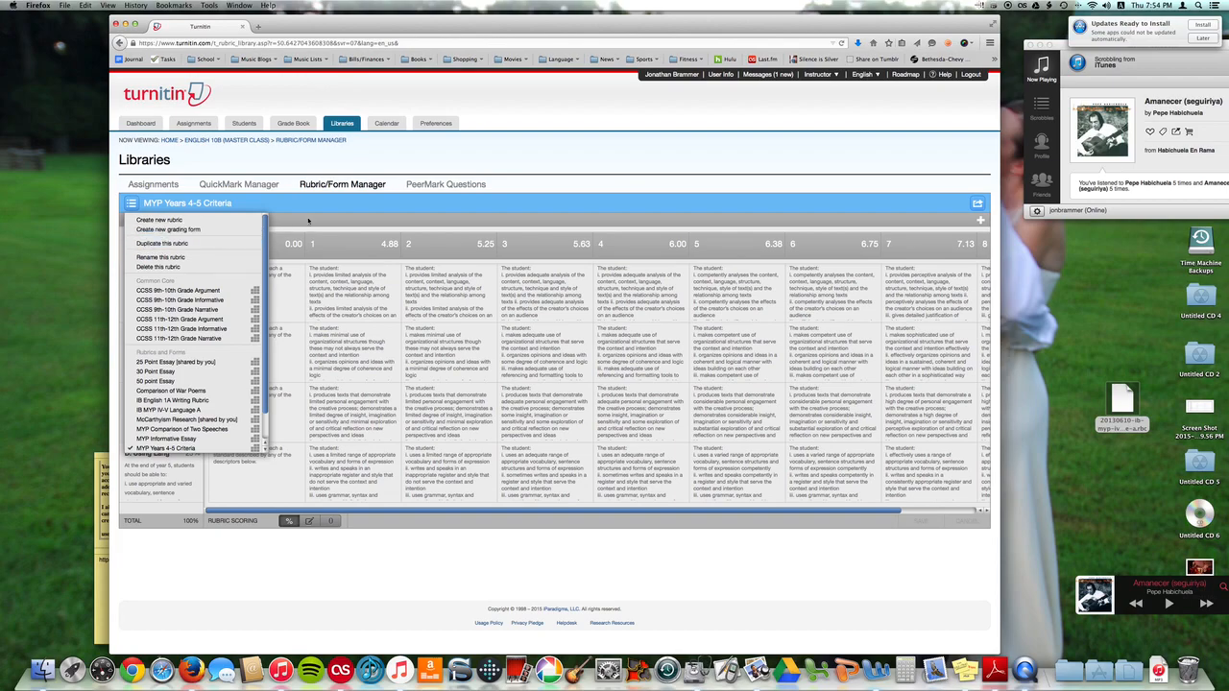
click(221, 202)
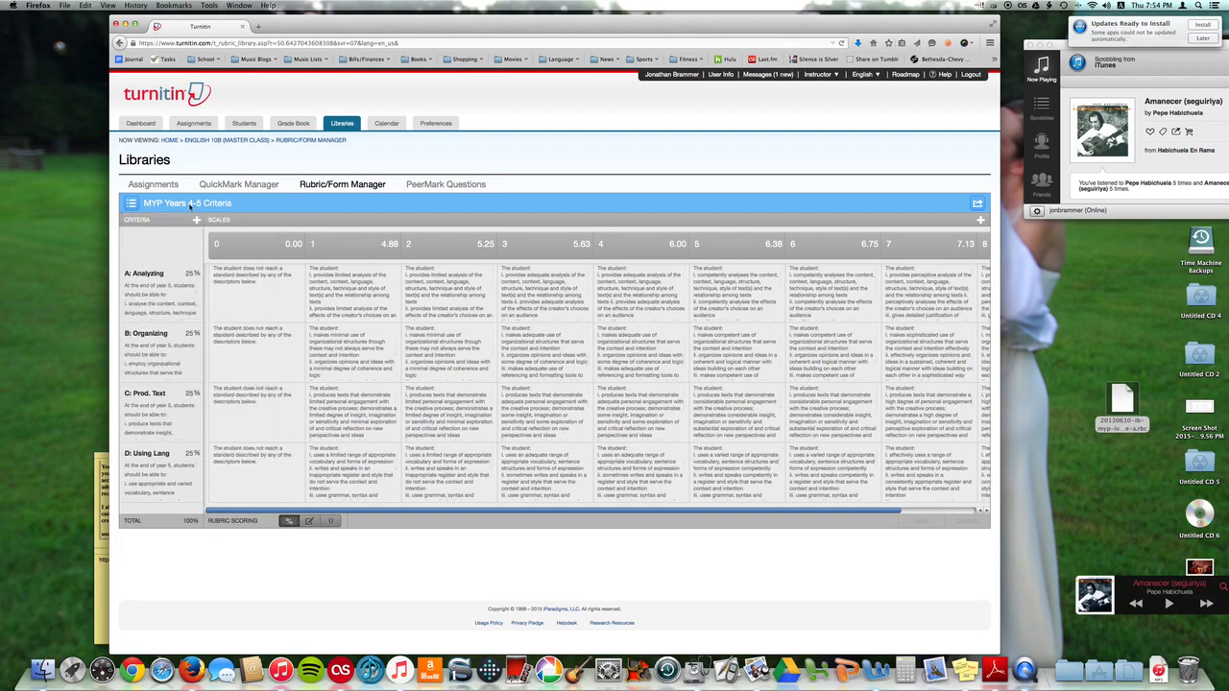
click(132, 205)
scroll(175, 447, down, 1)
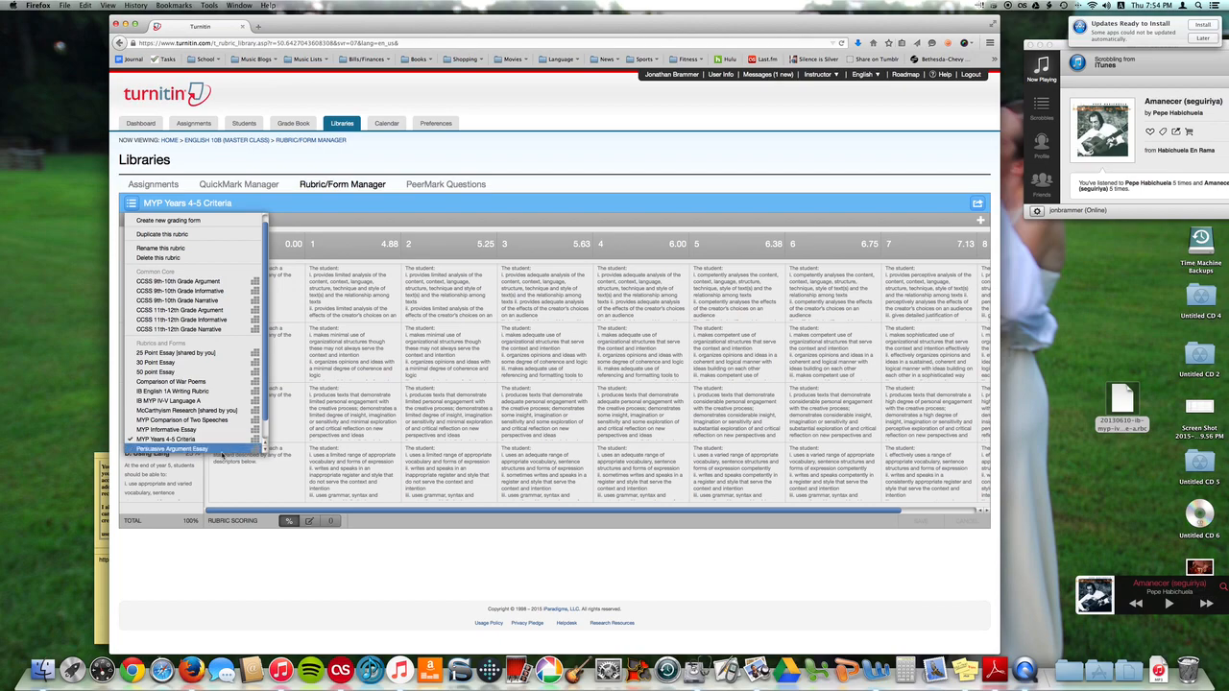
scroll(241, 418, down, 1)
scroll(238, 445, down, 1)
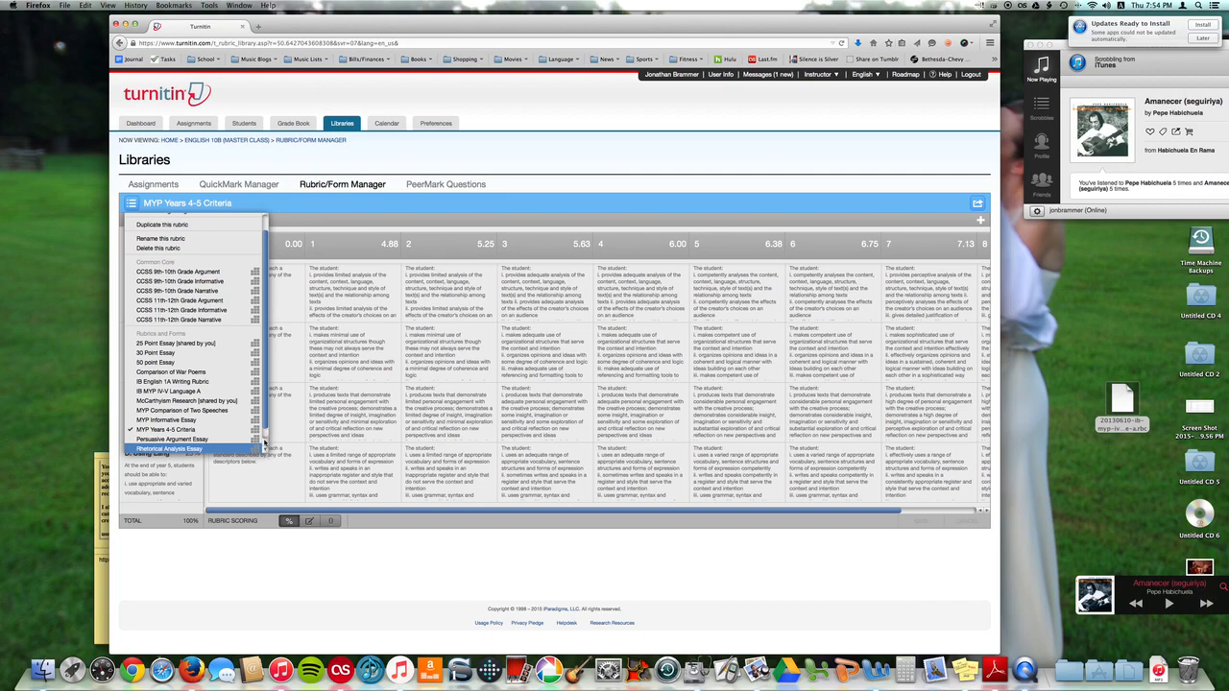
key(Return)
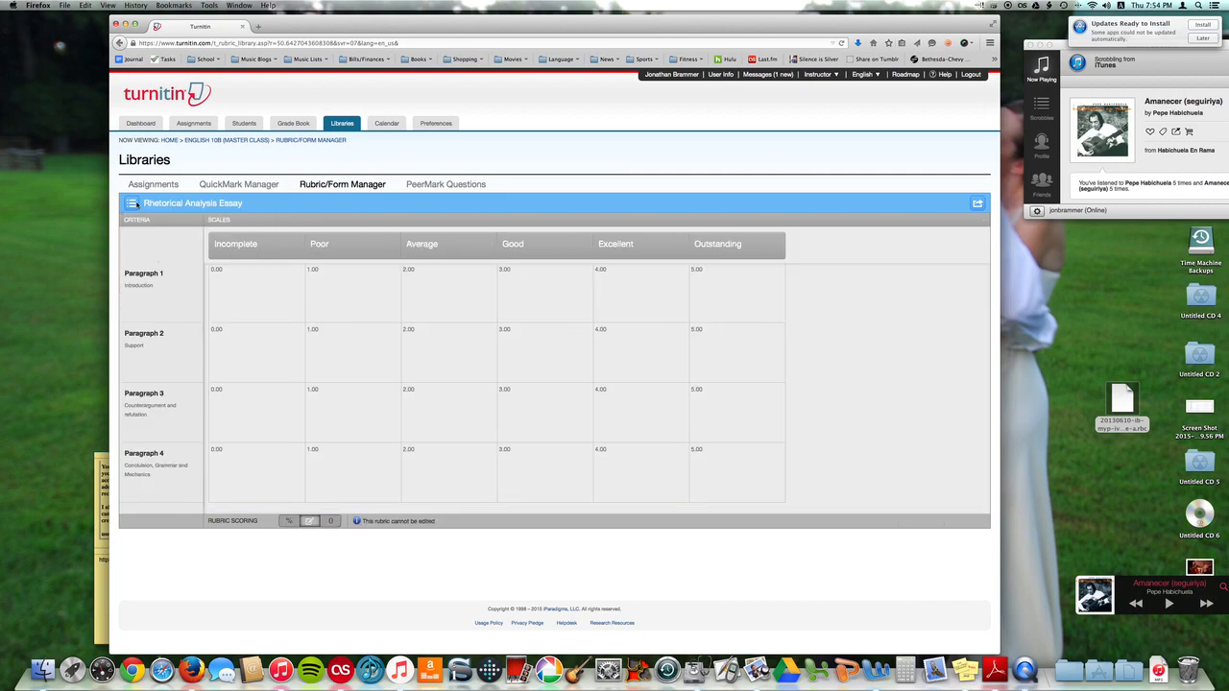
Open the MYP Comparison of Two Speeches rubric from the rubric list
click(133, 203)
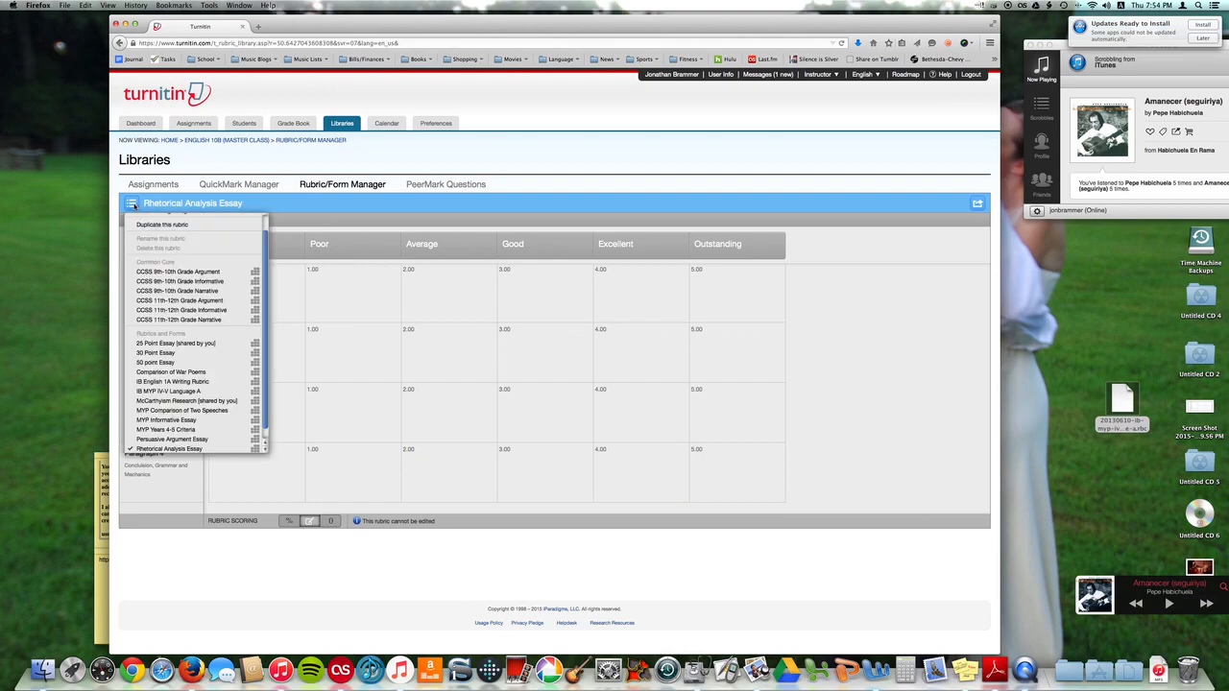
scroll(192, 317, up, 1)
scroll(244, 403, down, 2)
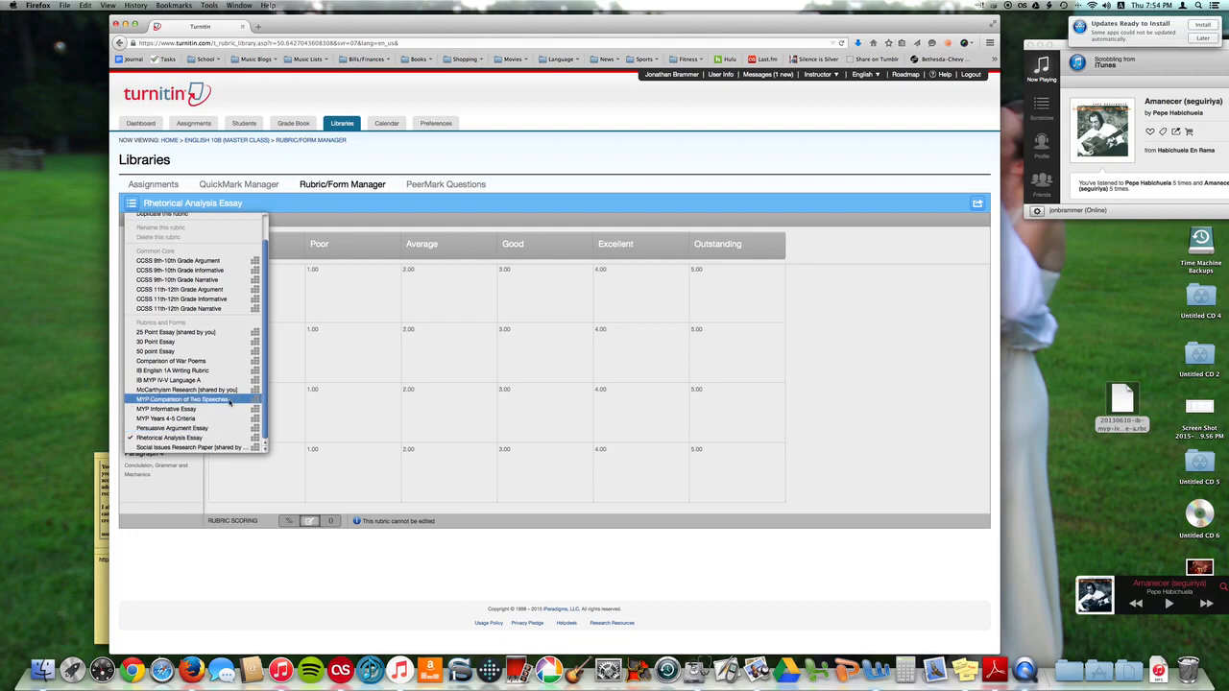
click(230, 401)
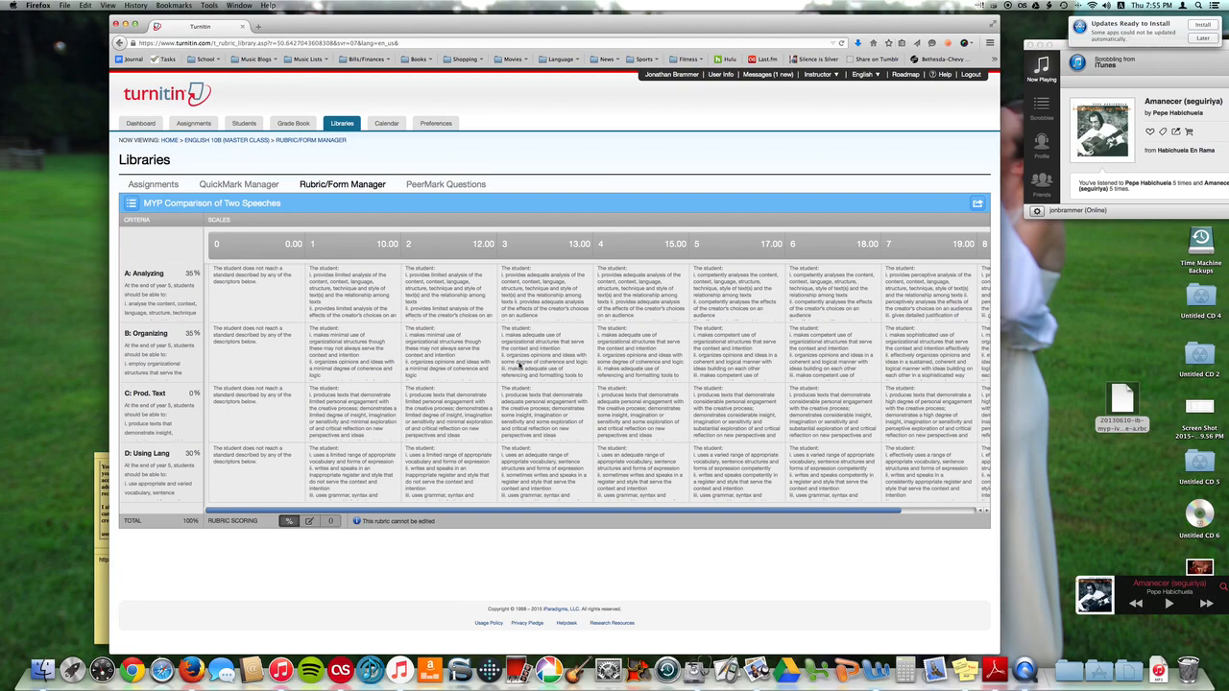
Examine the MYP Comparison of Two Speeches rubric's criteria and scale columns
scroll(370, 411, down, 1)
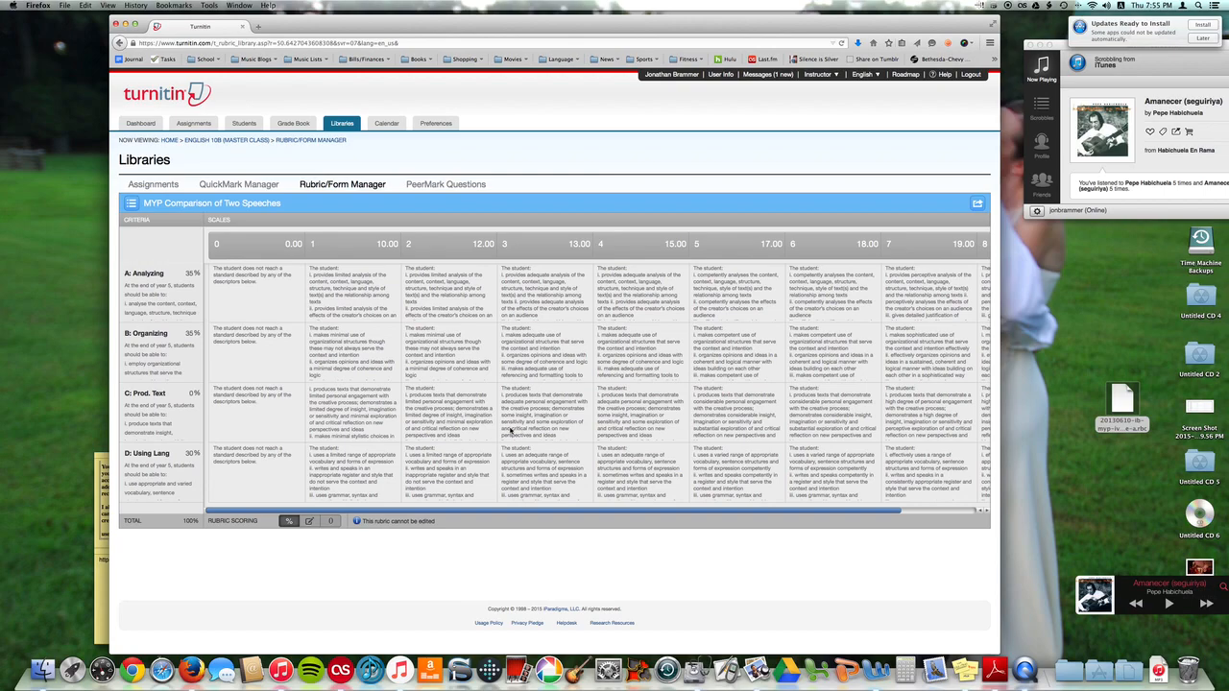
scroll(480, 427, right, 3)
scroll(360, 408, down, 3)
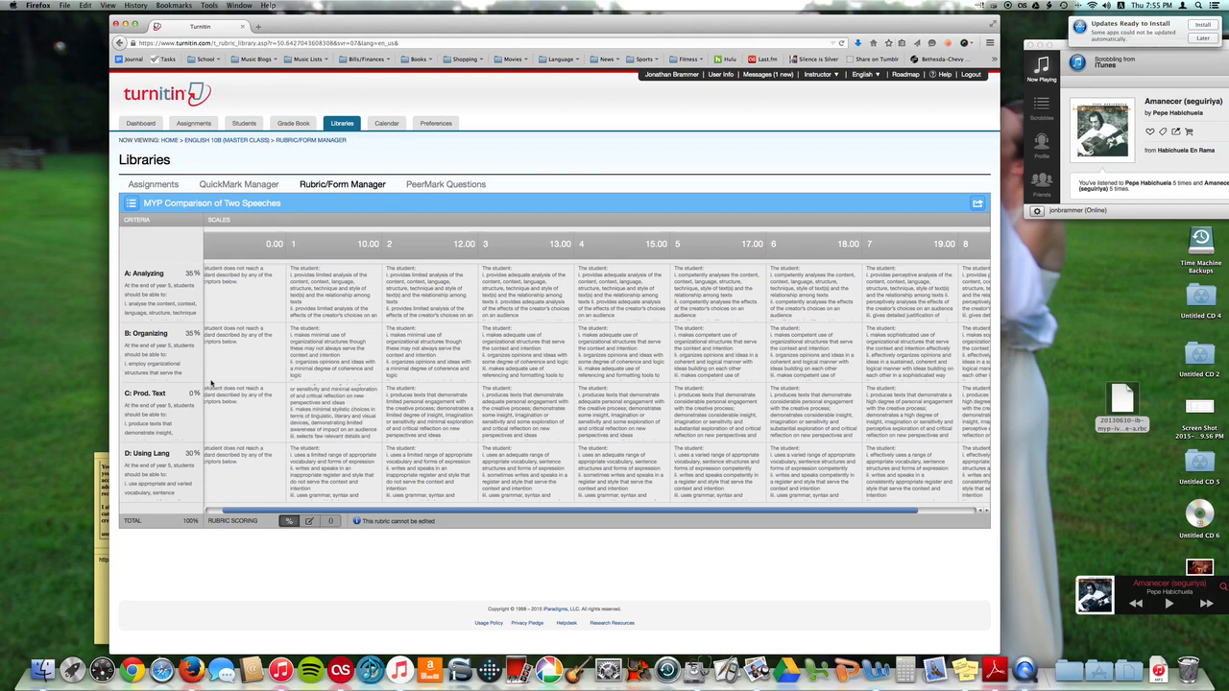
scroll(354, 403, left, 2)
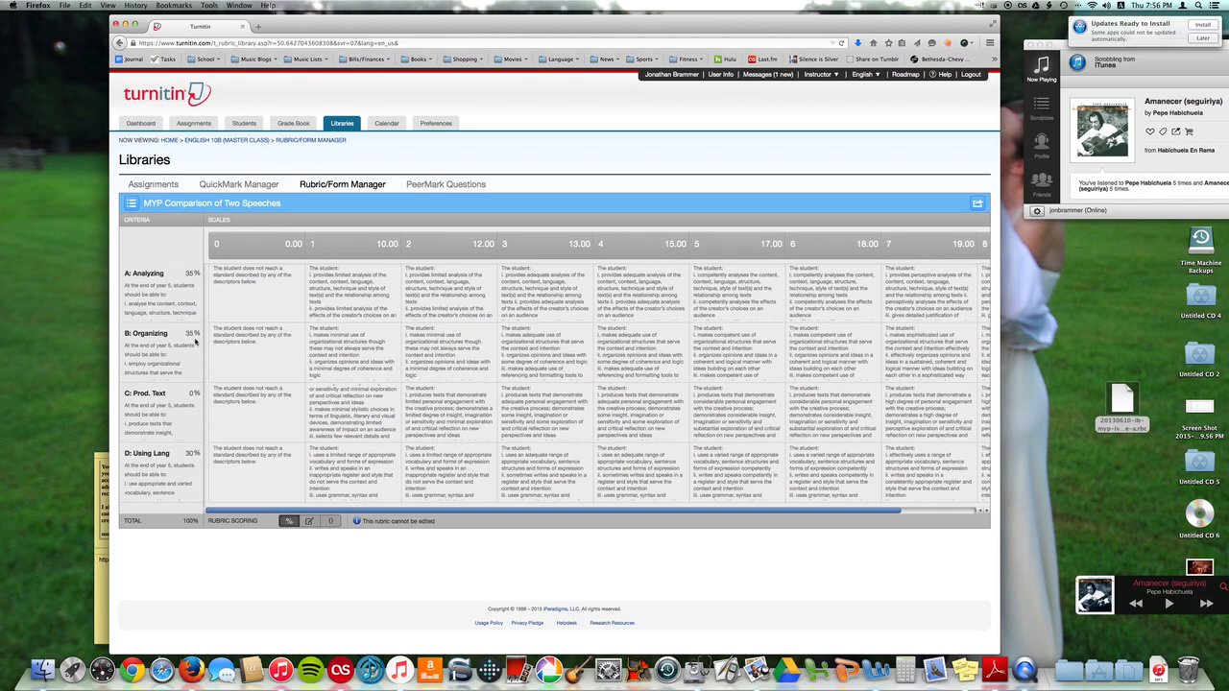
scroll(180, 294, down, 1)
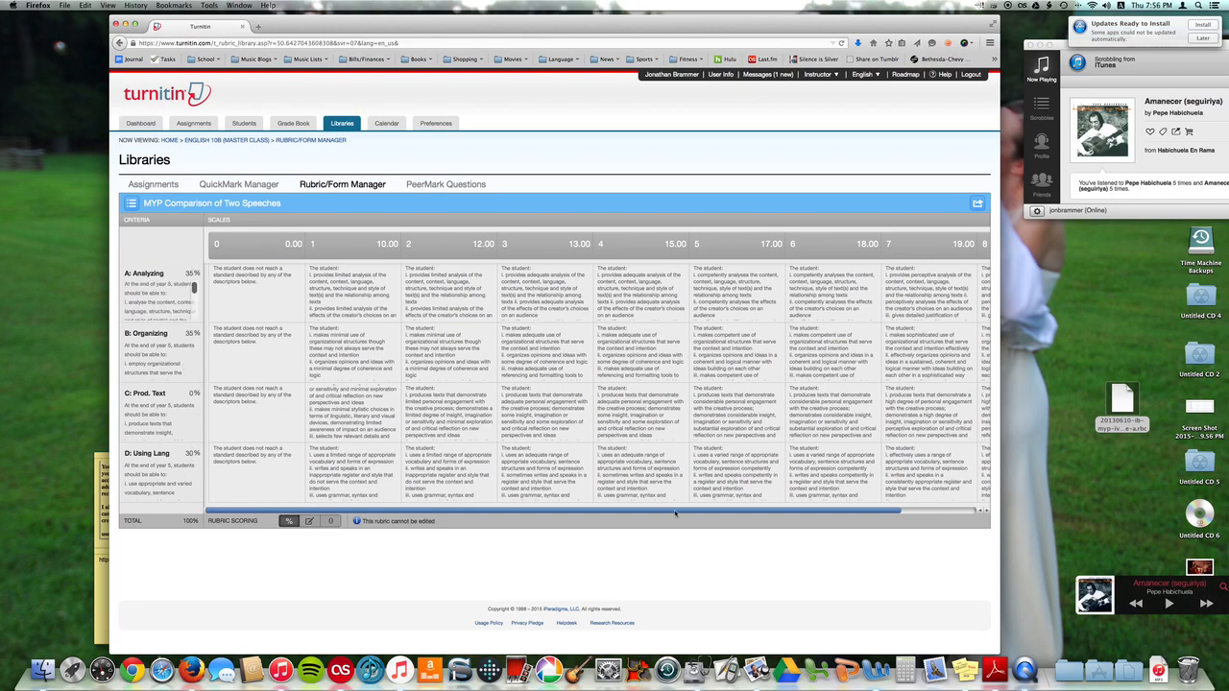
scroll(675, 516, right, 3)
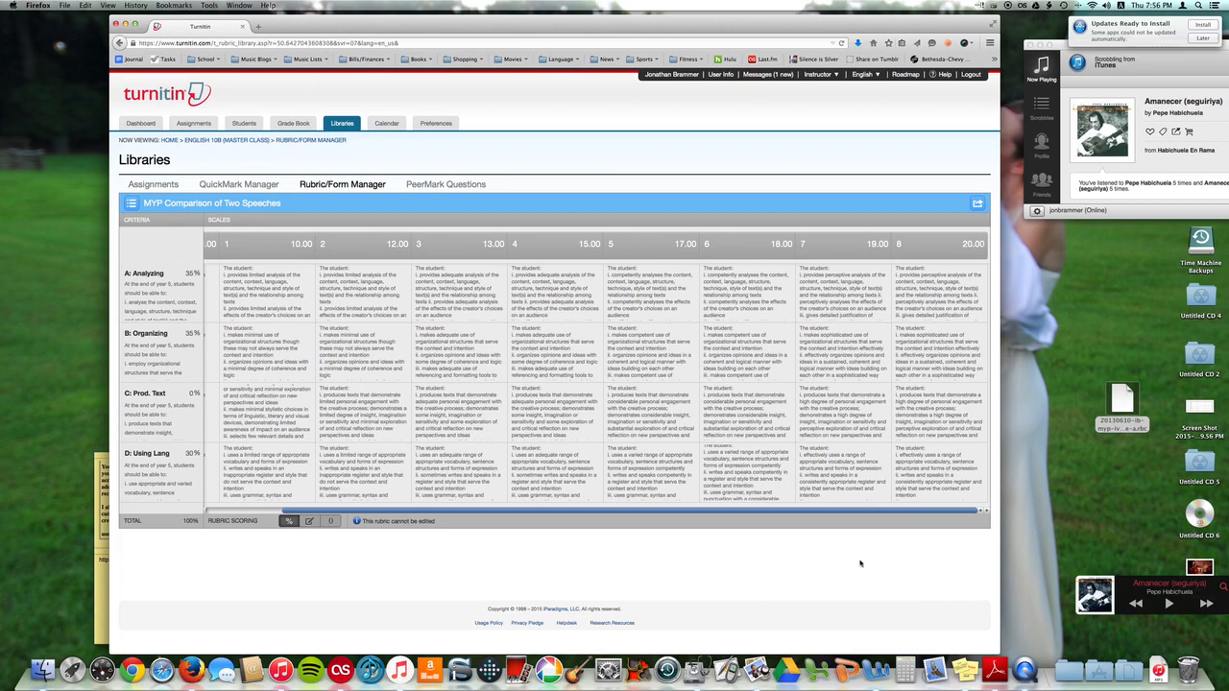
drag(757, 511, 757, 511)
scroll(483, 415, left, 5)
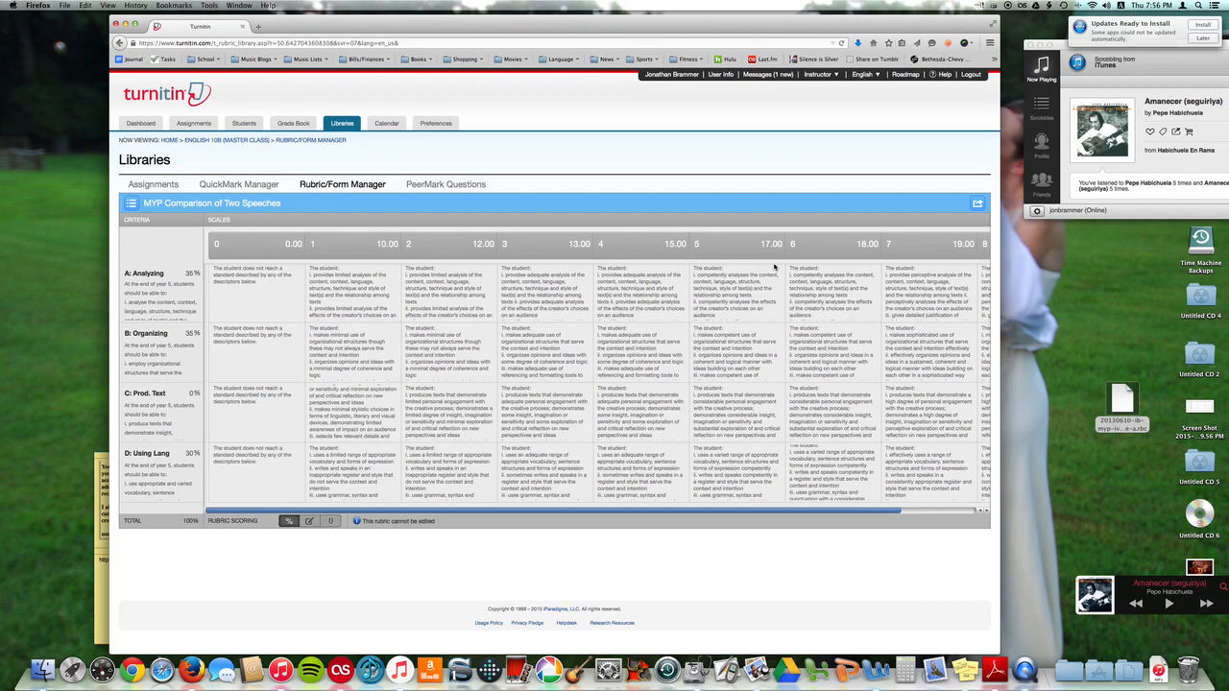
scroll(630, 445, right, 5)
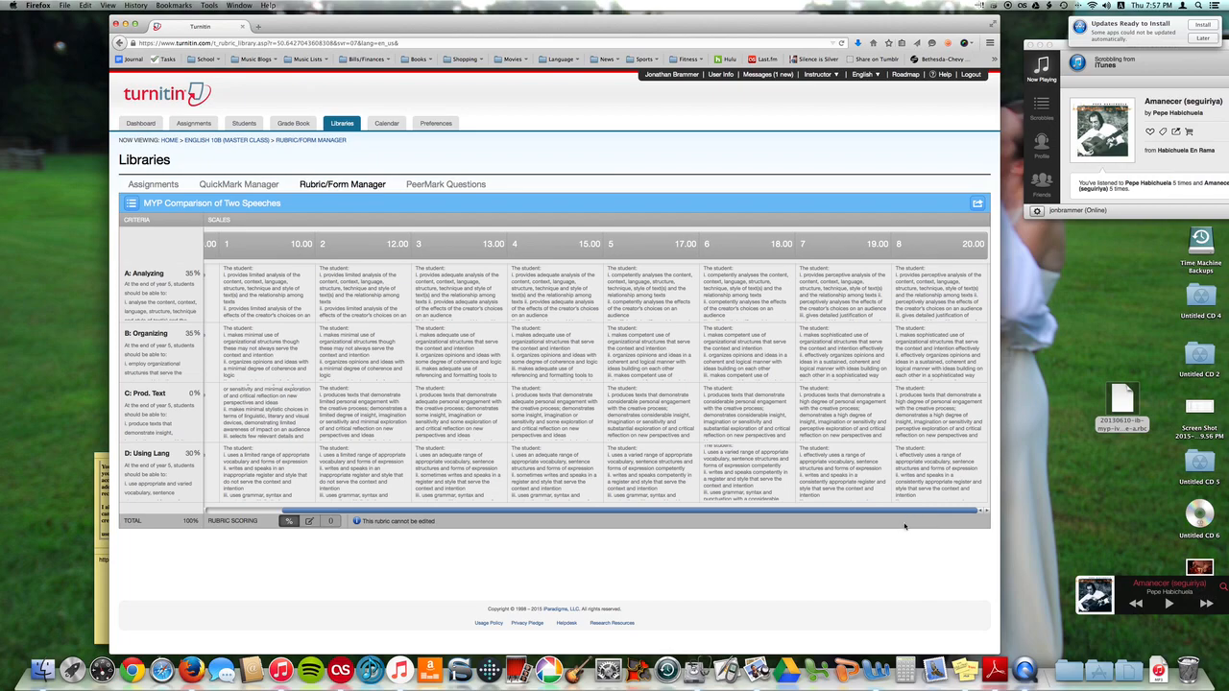
Return to the class's Assignments page
click(195, 124)
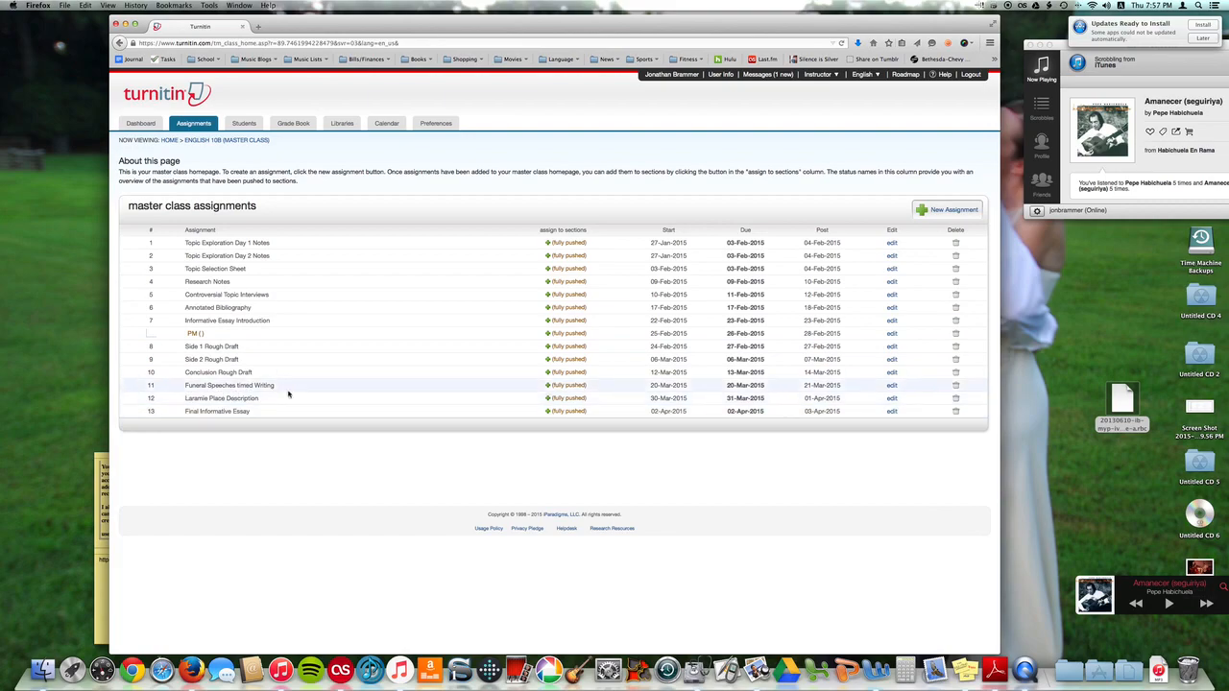
Open the edit settings of the Funeral Speeches timed Writing assignment in the English 10B master class
click(170, 141)
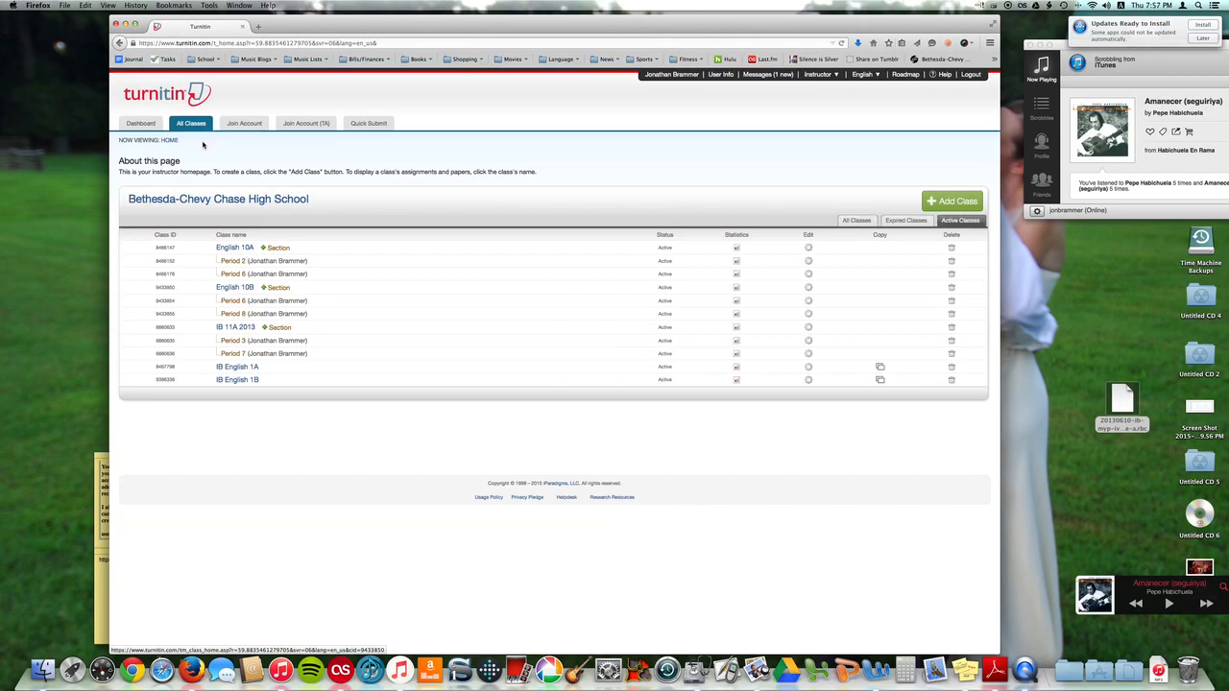
click(241, 287)
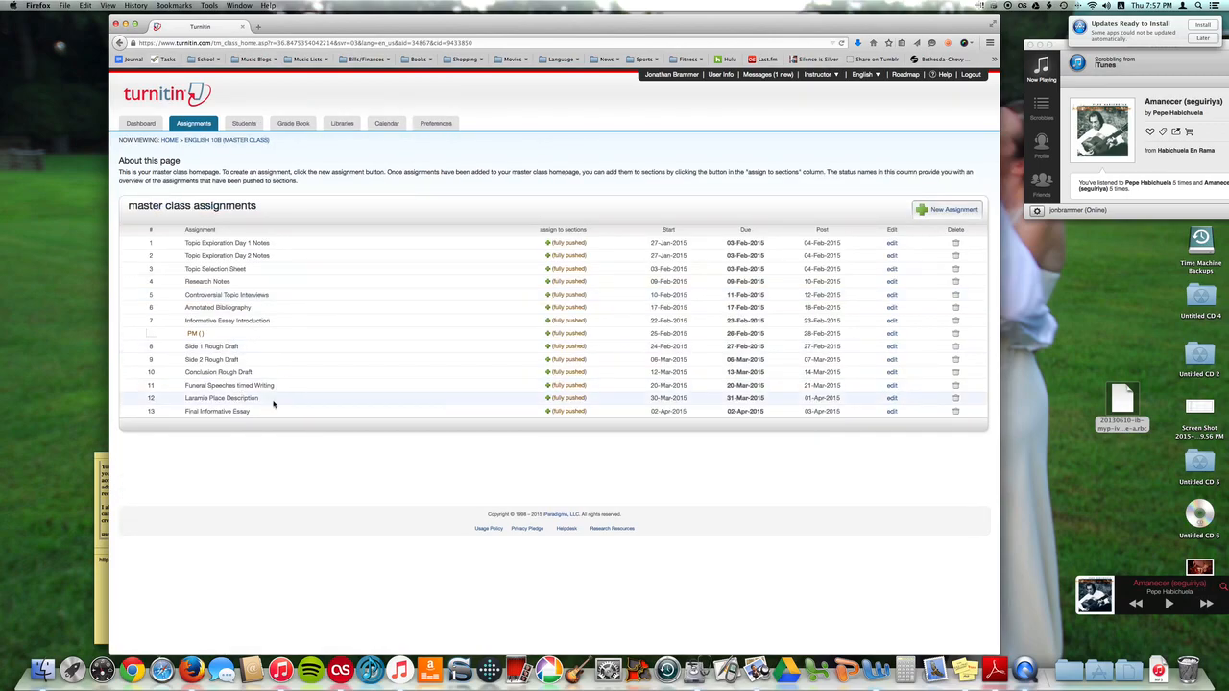
click(891, 387)
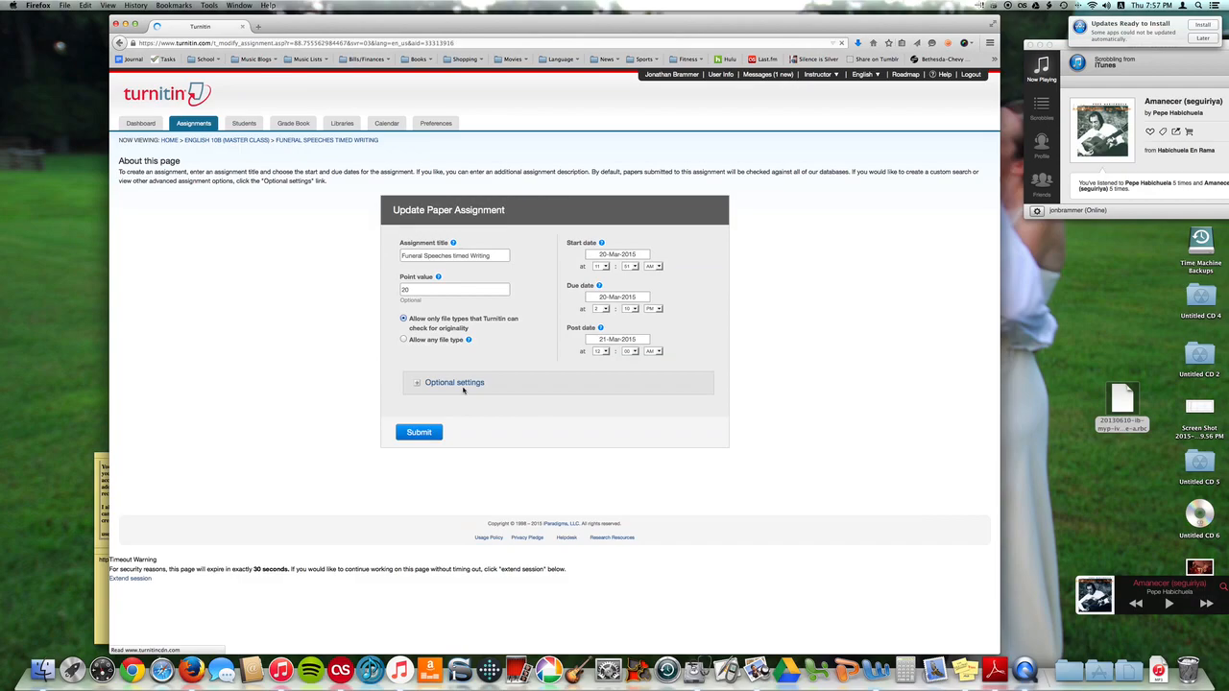
Attach the MYP Comparison of Two Speeches rubric to the assignment in its optional settings, accepting the rubric-change warning
click(416, 384)
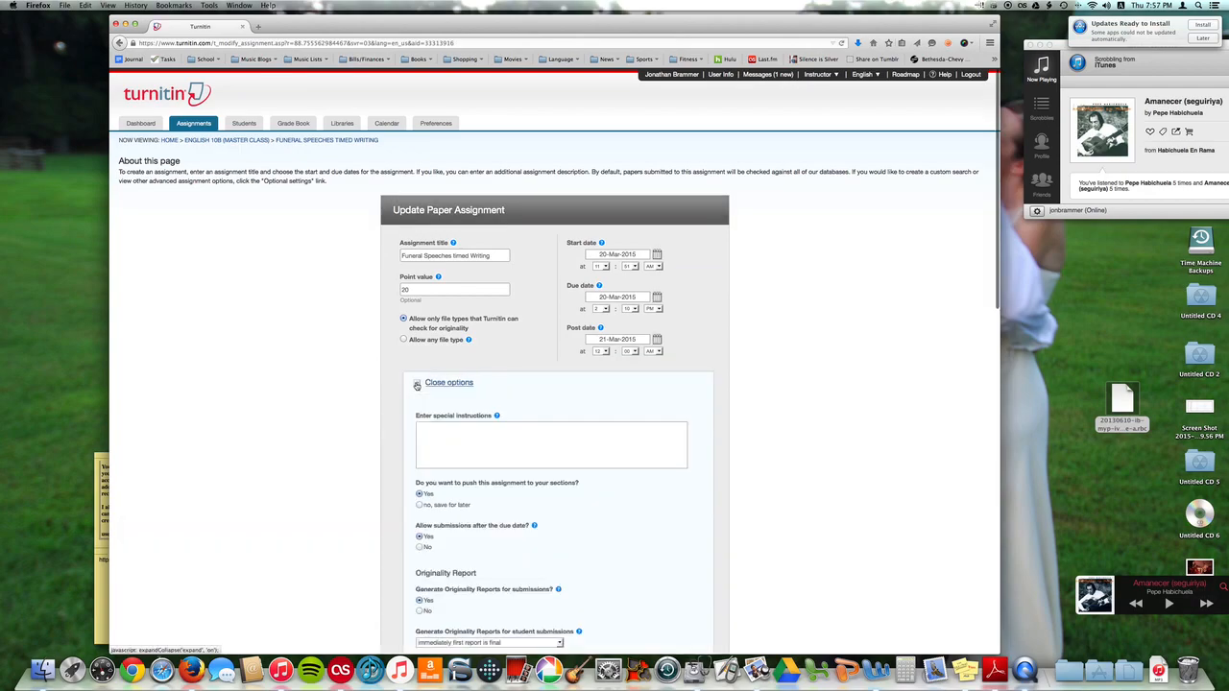
scroll(417, 385, down, 10)
scroll(417, 386, down, 4)
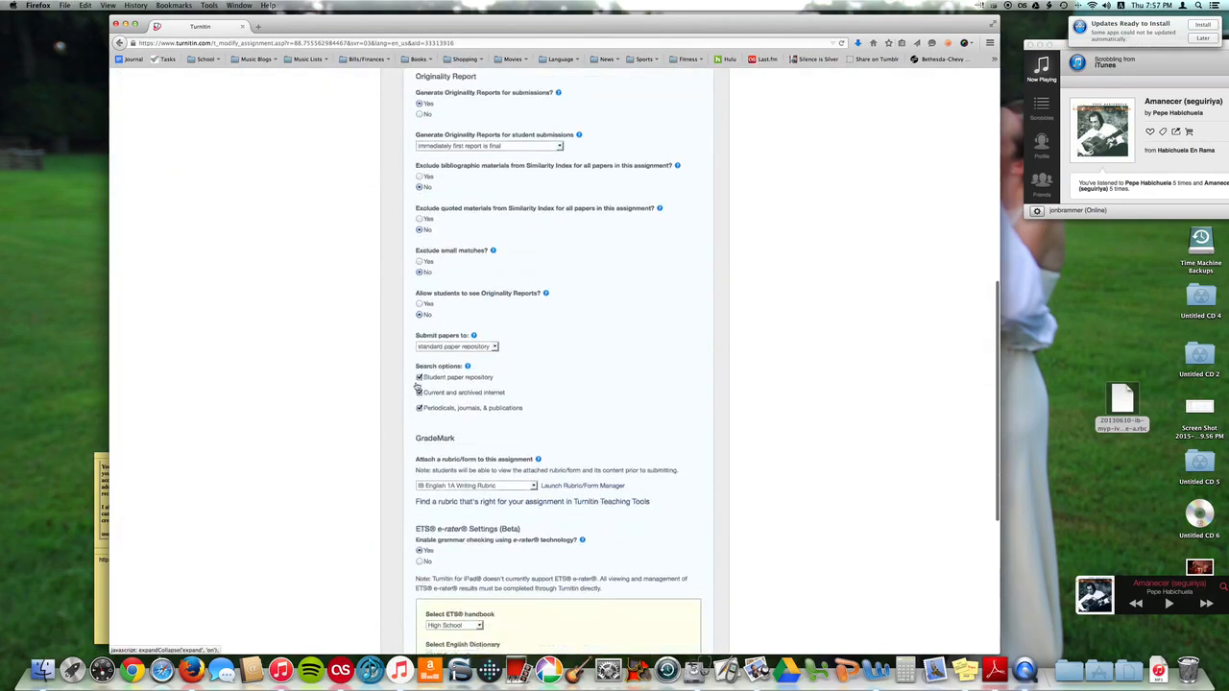
click(531, 365)
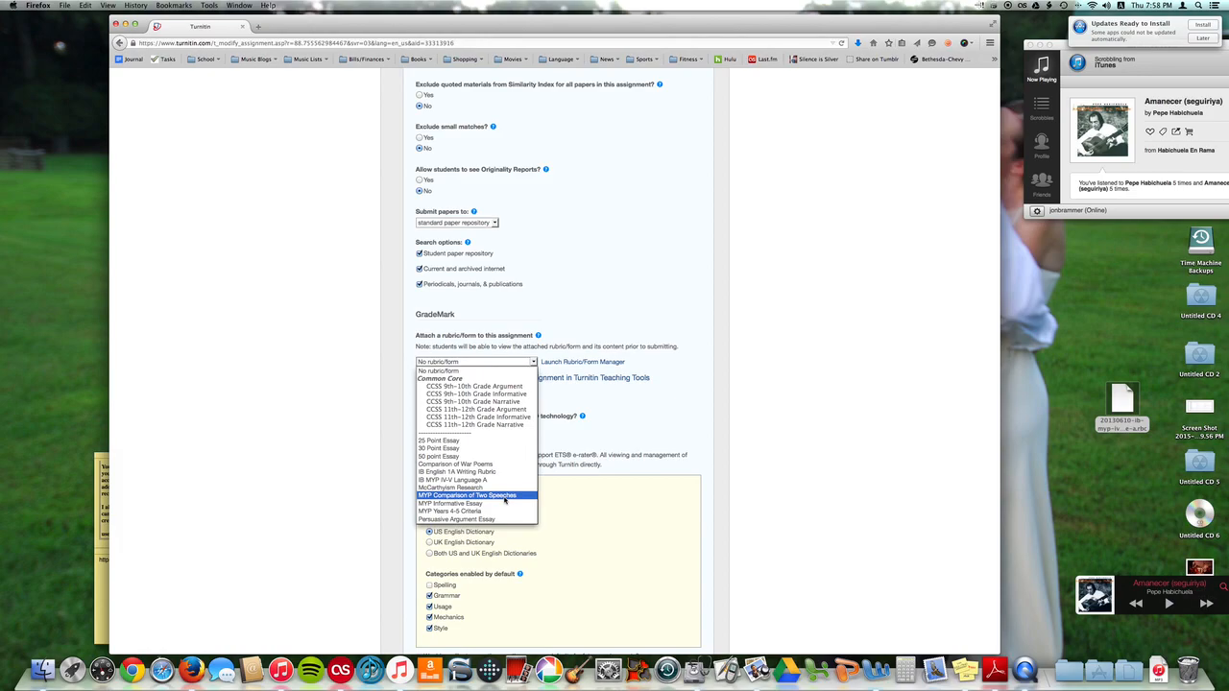
click(504, 496)
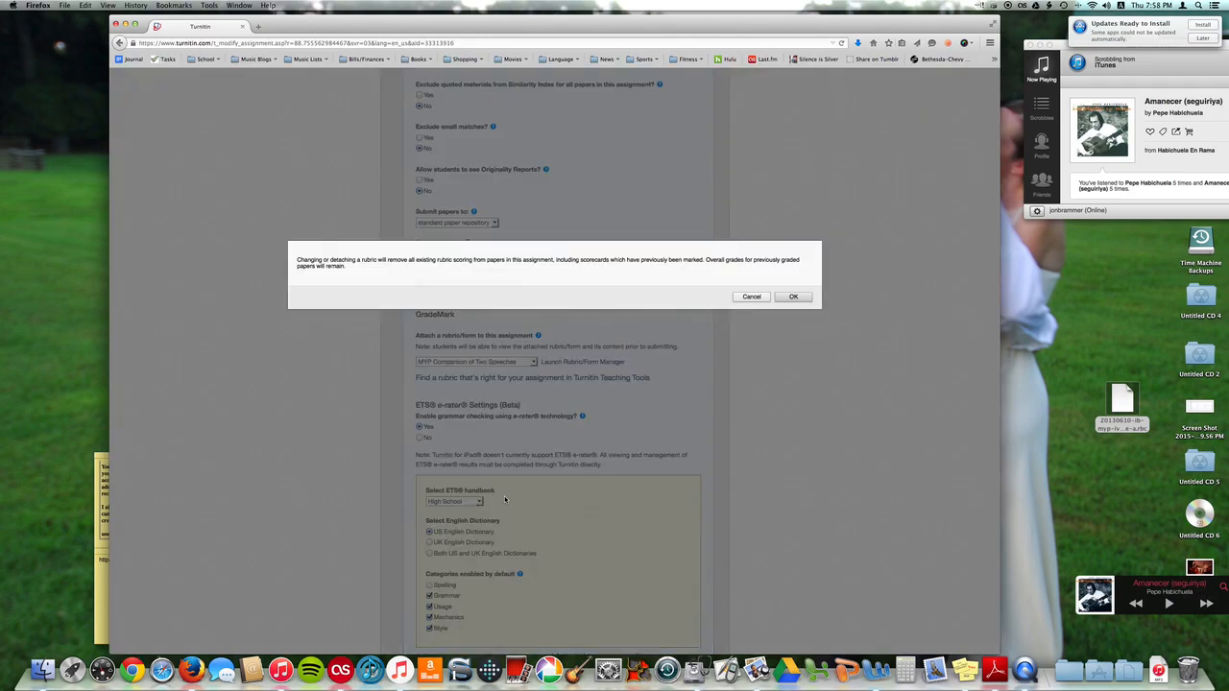
click(801, 300)
Turn off e-rater grammar checking and submit the updated assignment, pushing it to its sections
scroll(388, 381, down, 1)
scroll(388, 380, down, 4)
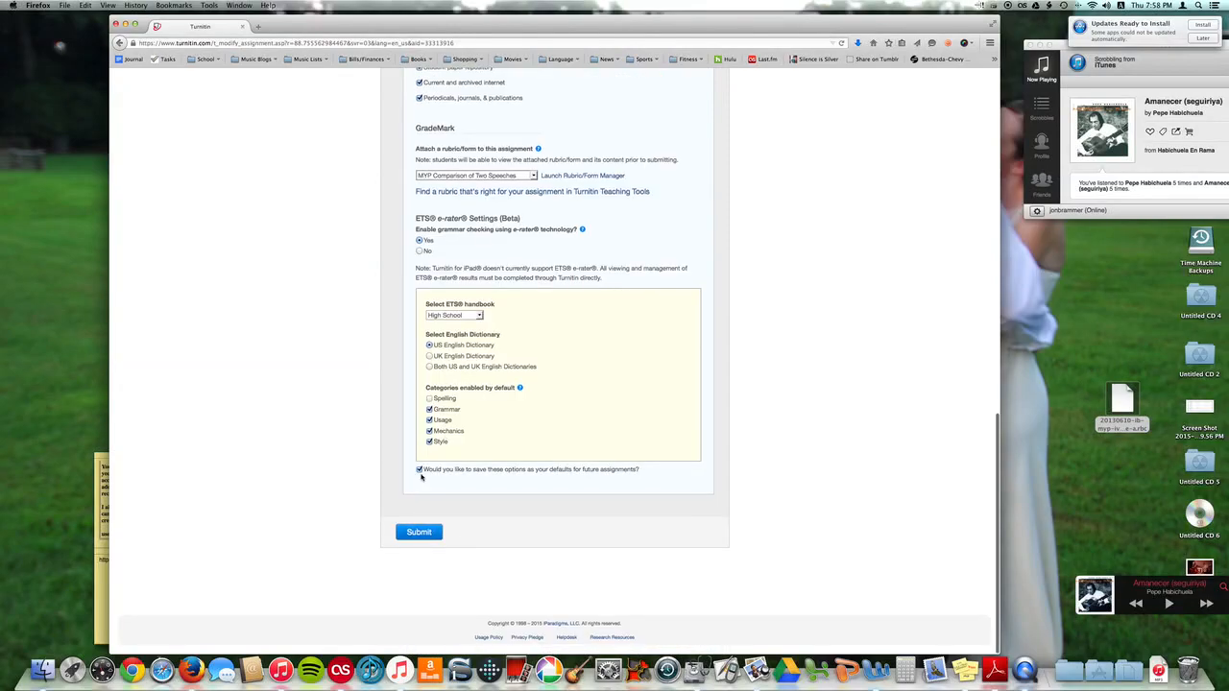
click(419, 250)
click(419, 469)
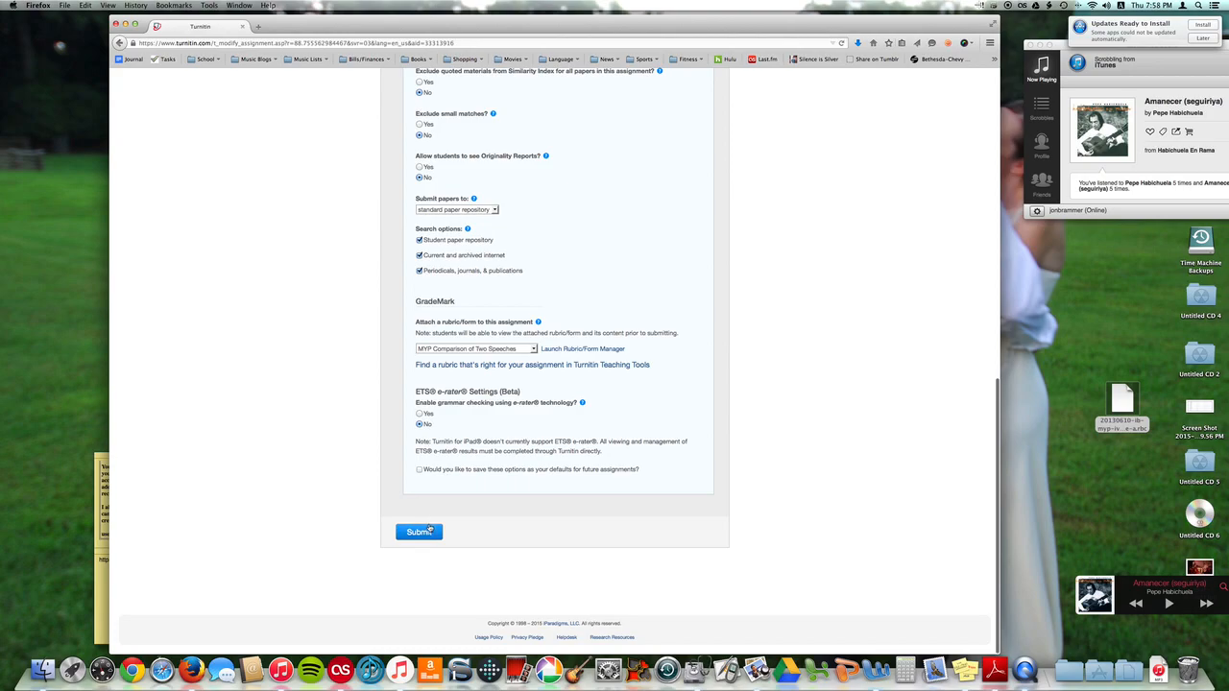
click(418, 535)
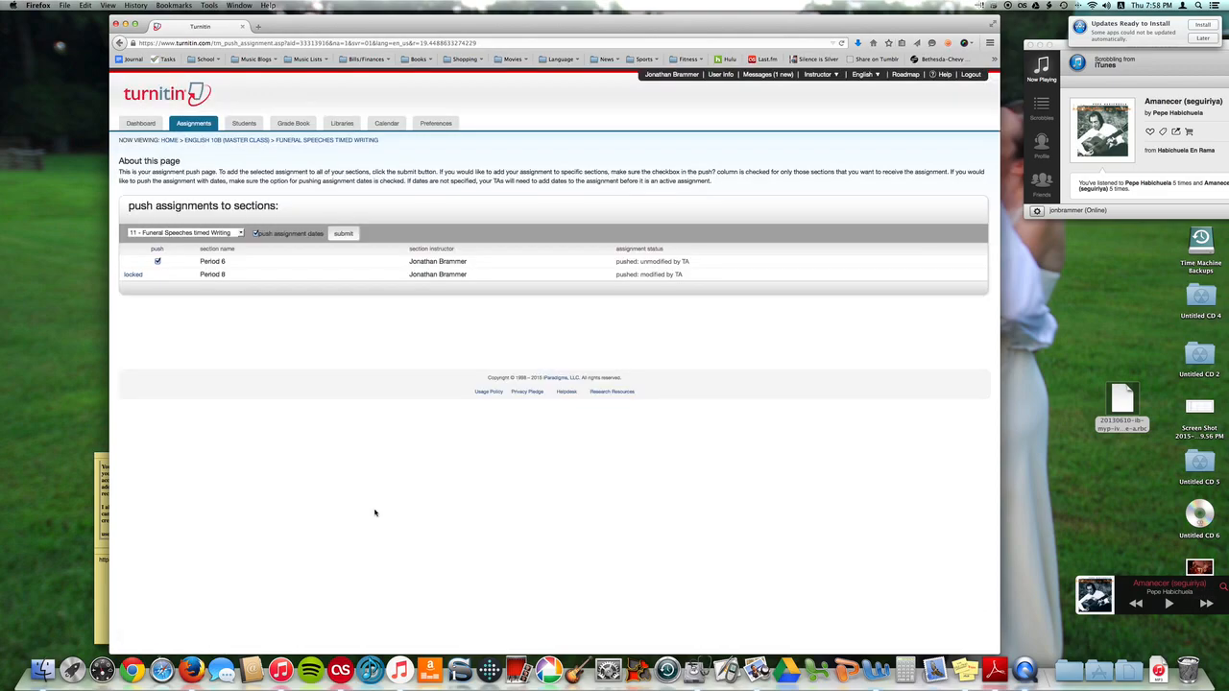
click(343, 234)
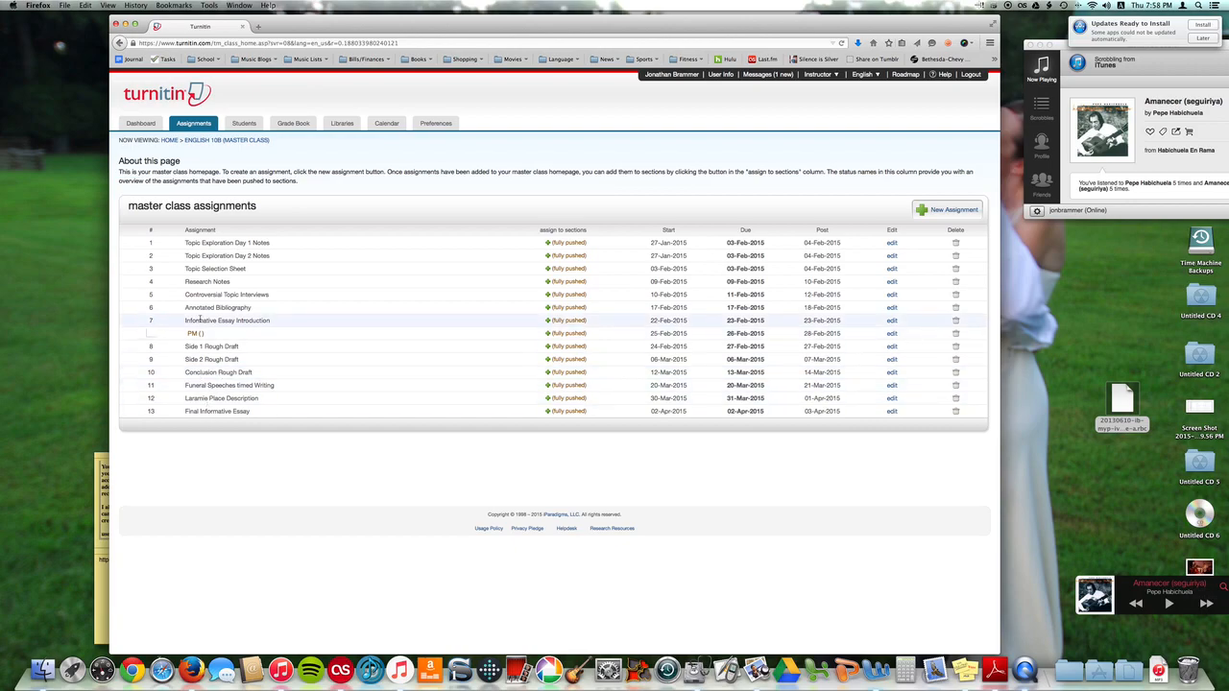
Open the Funeral Speeches timed Writing inbox in the English 10B Period 8 class
click(168, 141)
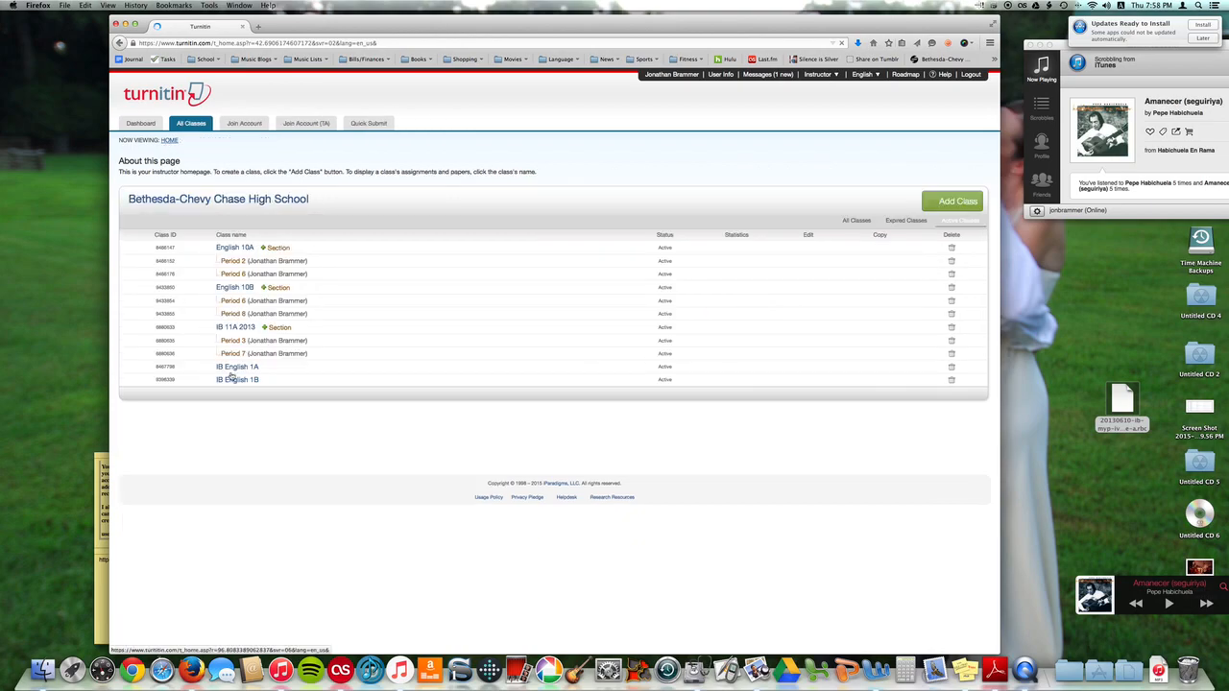
click(242, 314)
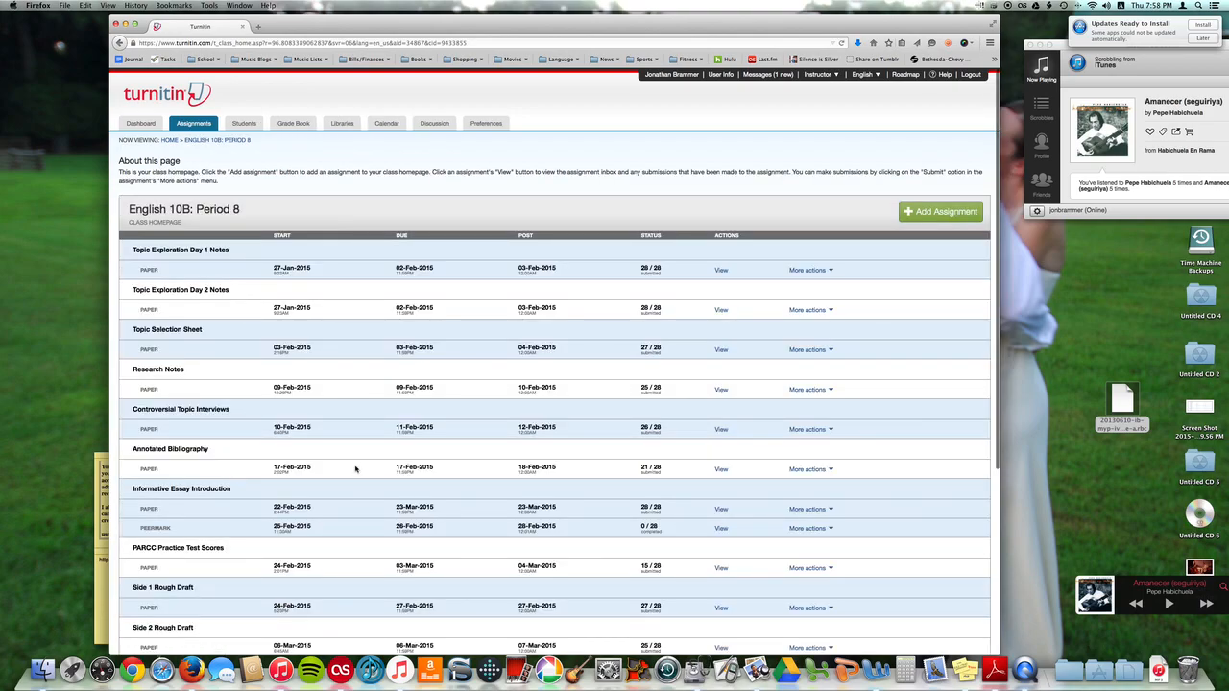
scroll(355, 469, down, 5)
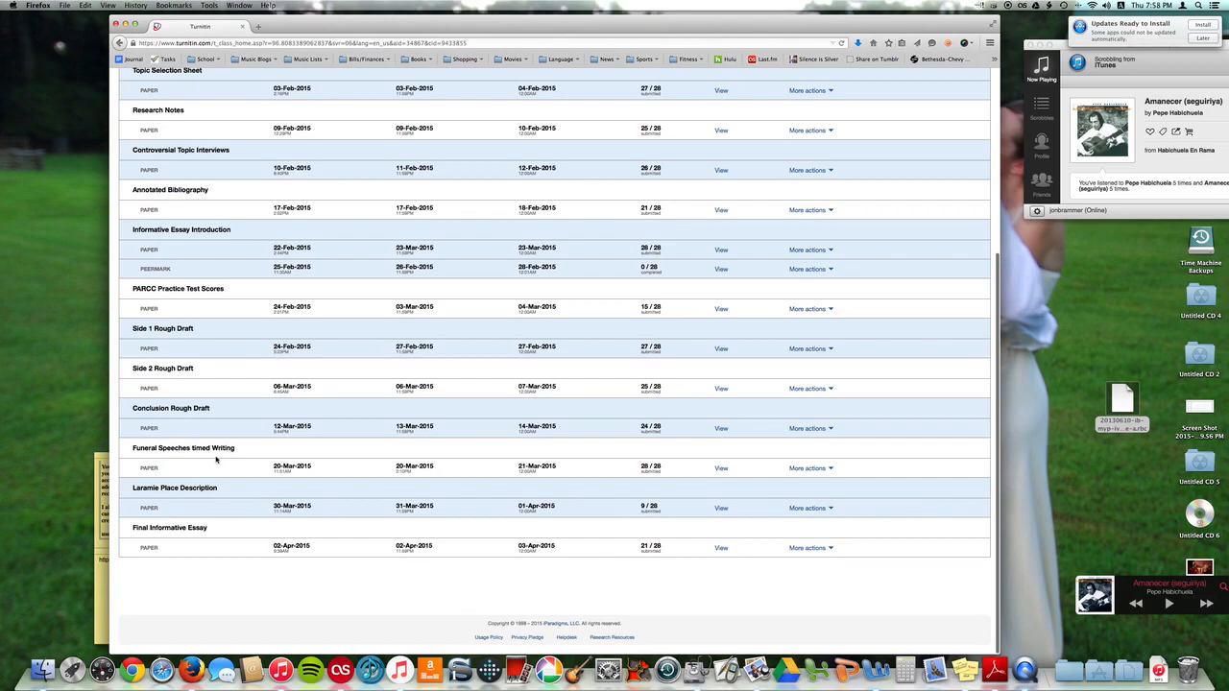
click(722, 469)
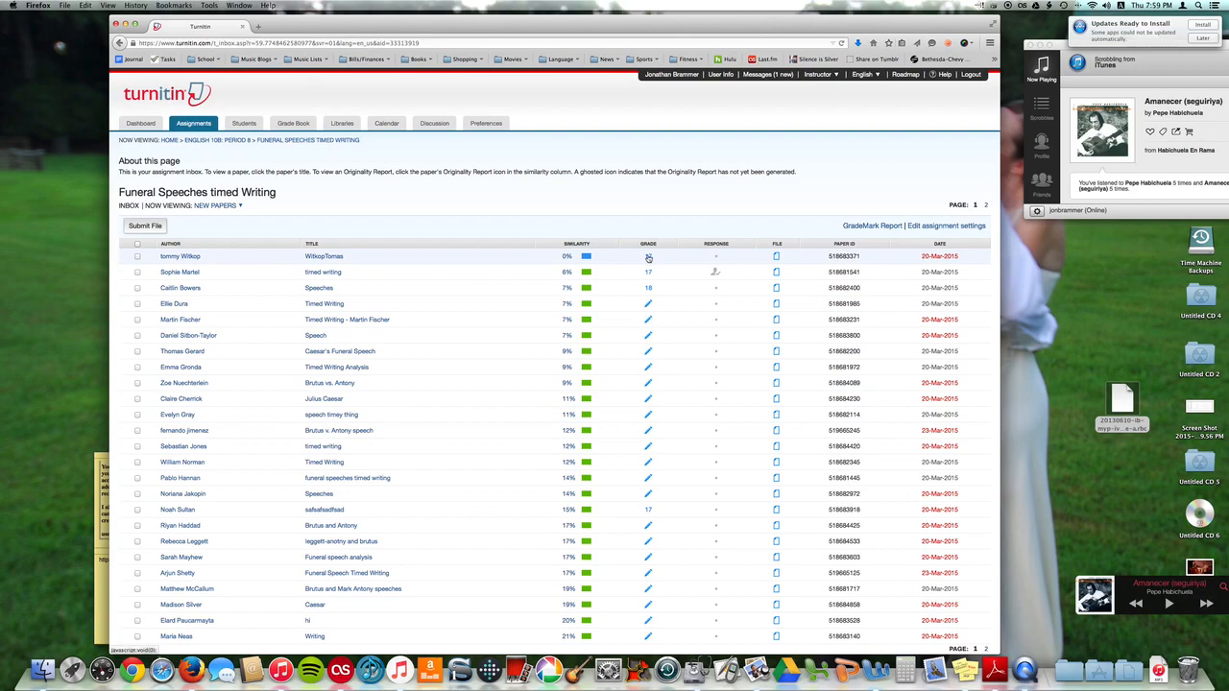
Open the first student's paper in GradeMark and display the attached rubric's scoring panel
click(648, 257)
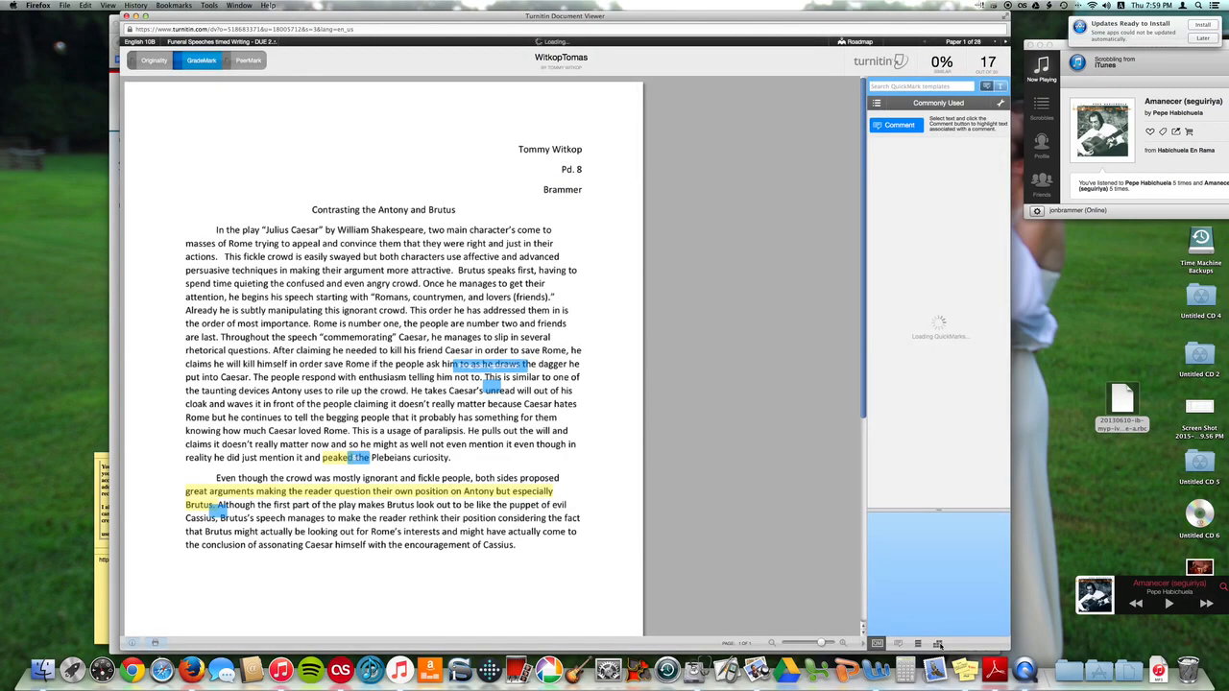
click(938, 644)
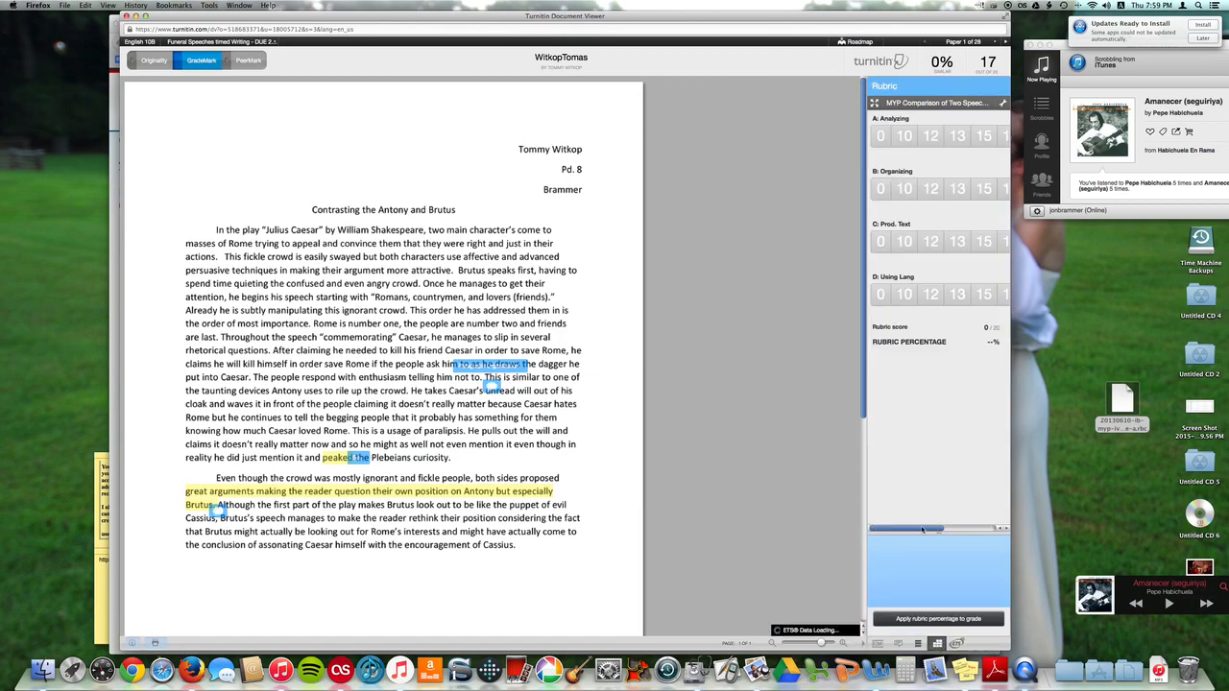
scroll(921, 531, right, 2)
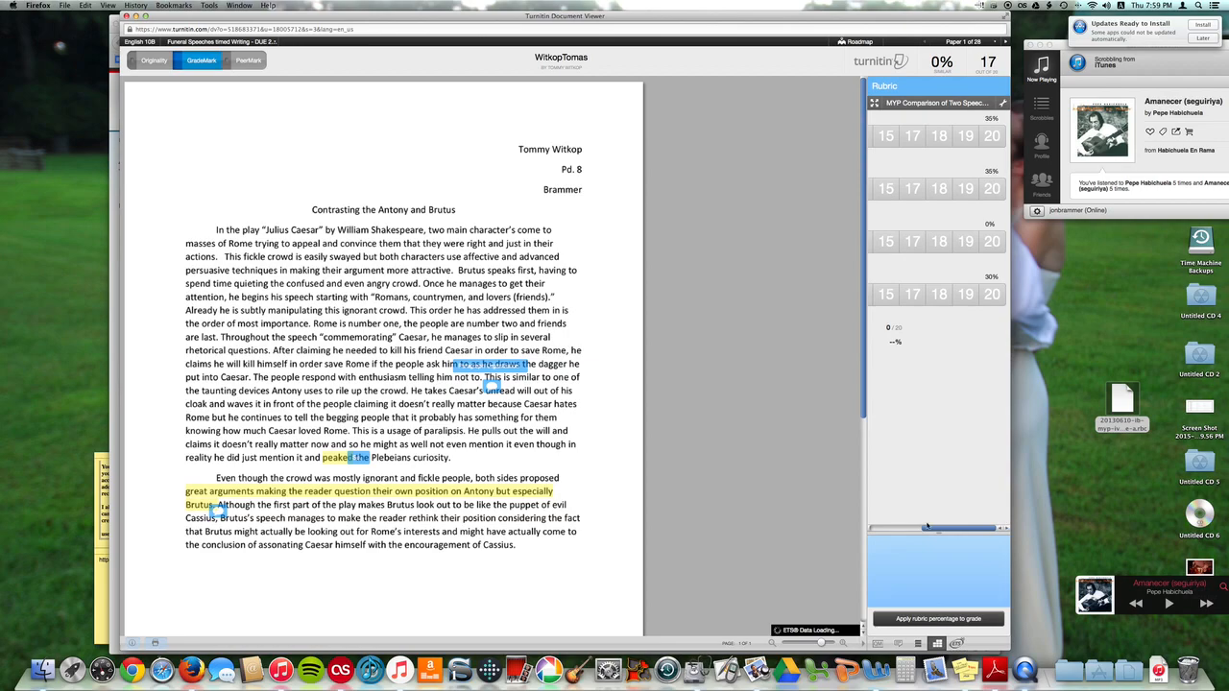
scroll(939, 537, right, 5)
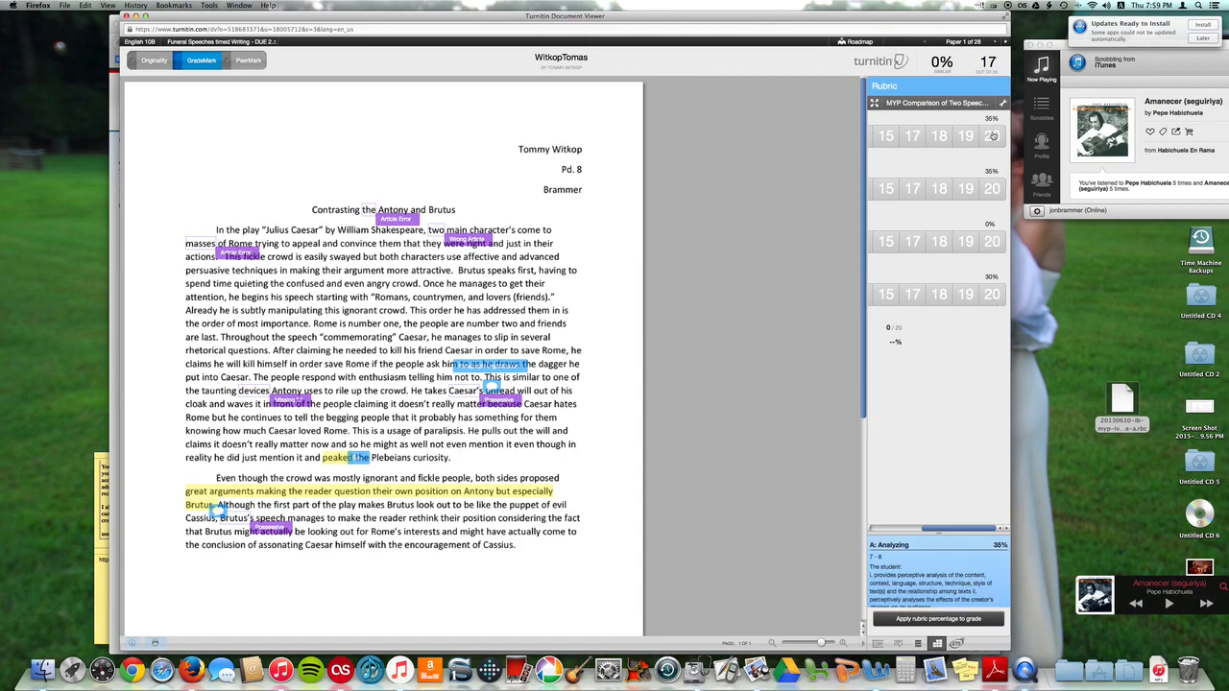
drag(976, 530, 919, 530)
Associate the Paragraph Organization comment on the paper with rubric criterion B: Organizing
mouse_move(470, 368)
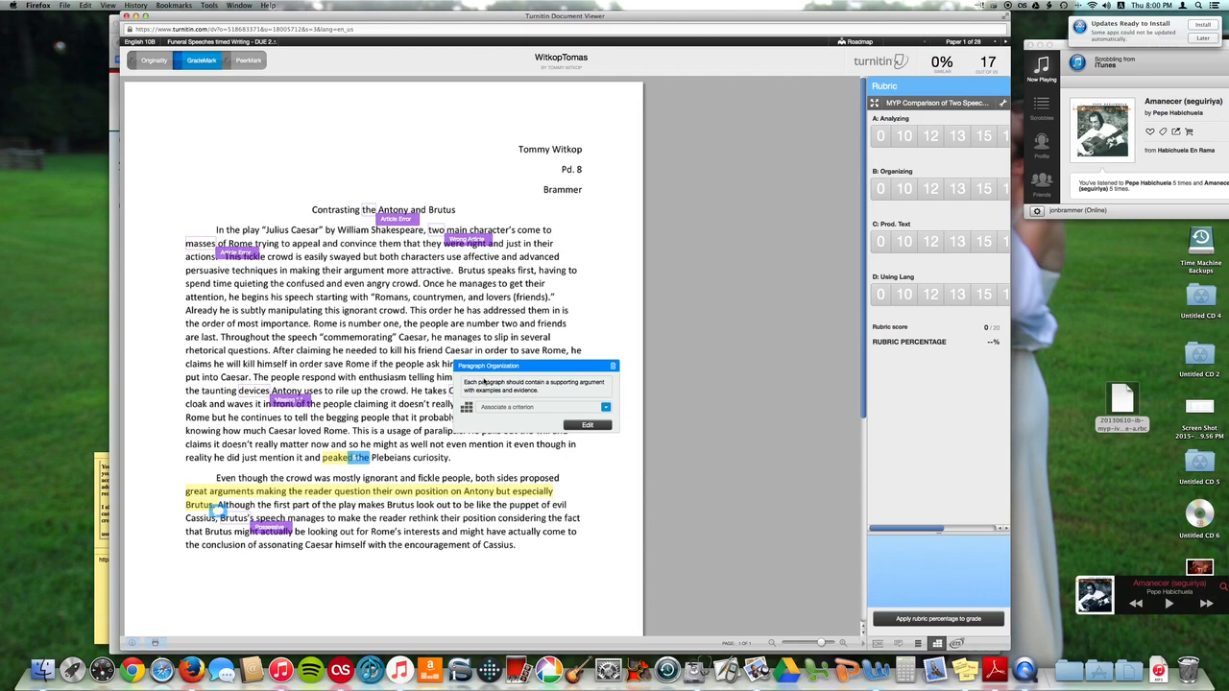
scroll(358, 416, down, 6)
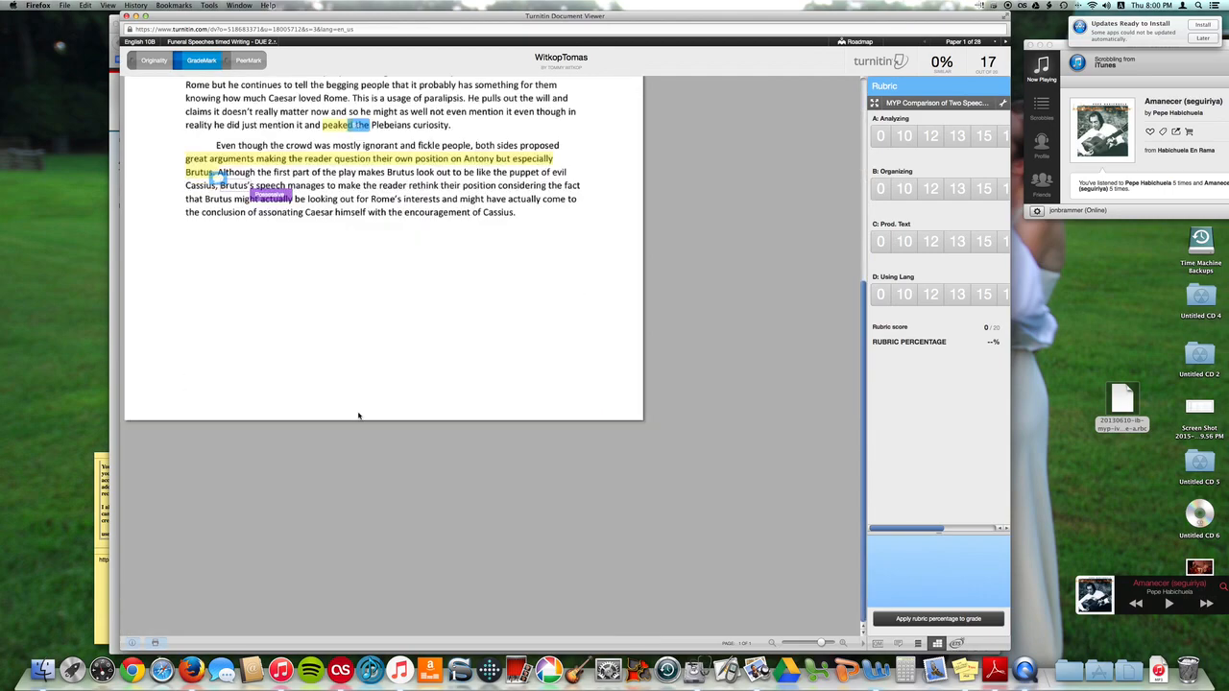
scroll(358, 415, up, 6)
mouse_move(527, 425)
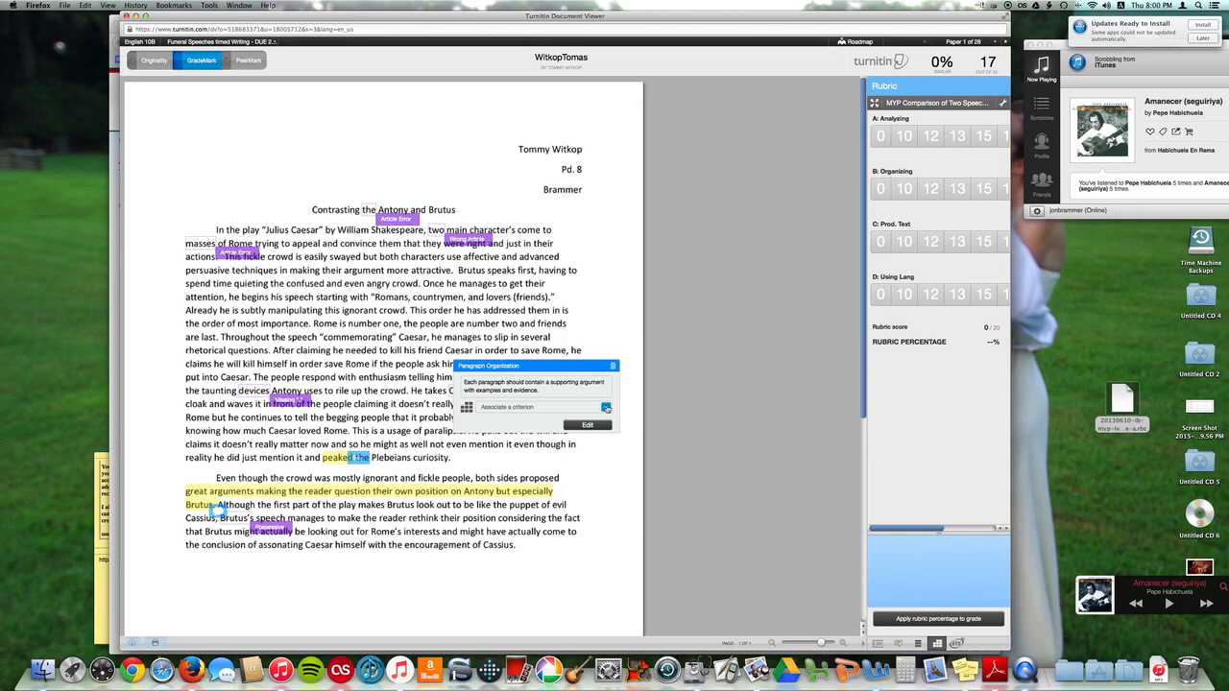
click(605, 408)
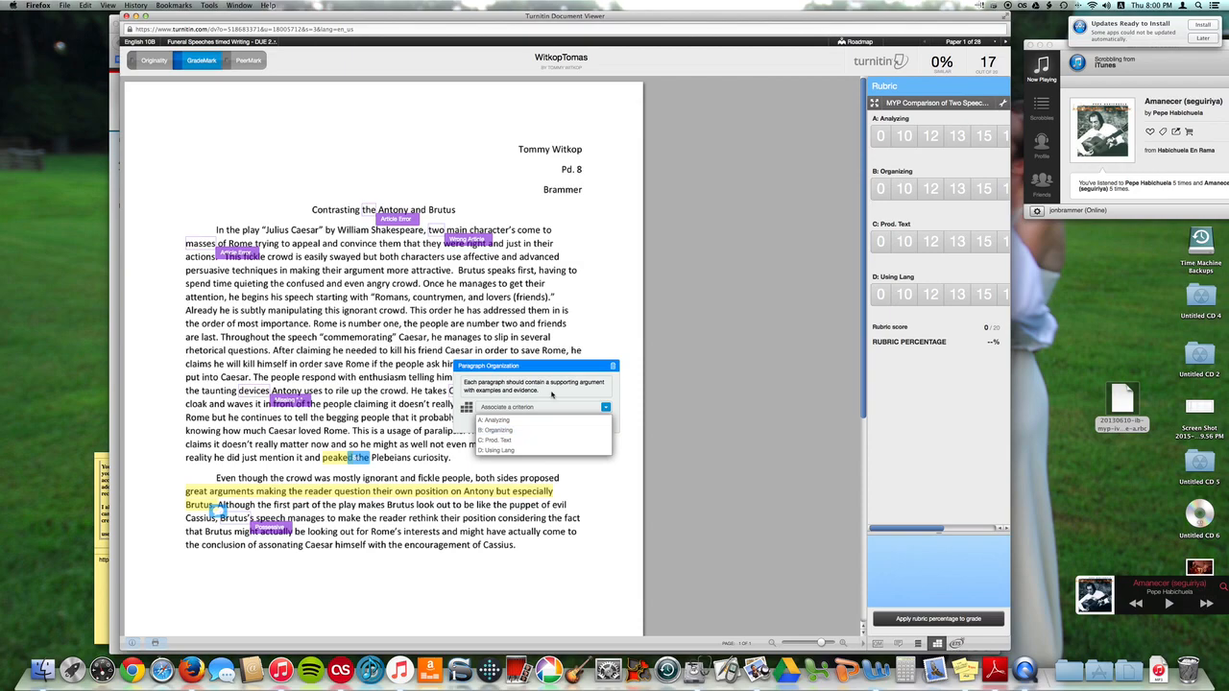
click(527, 369)
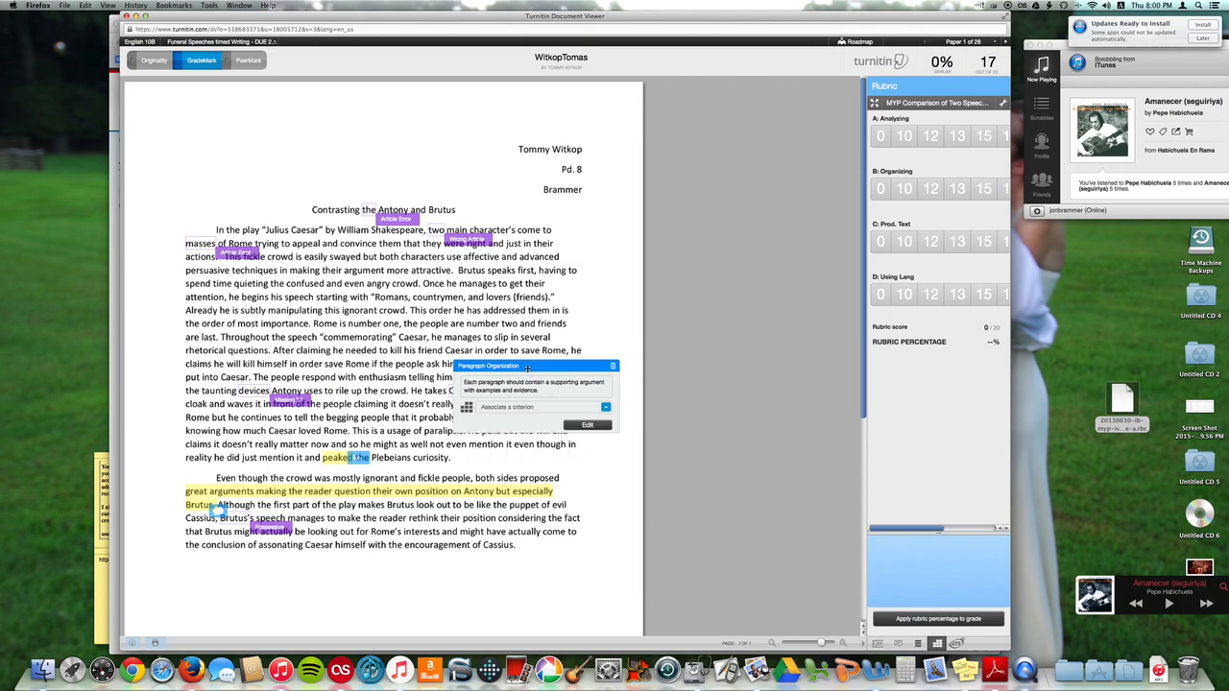
click(606, 408)
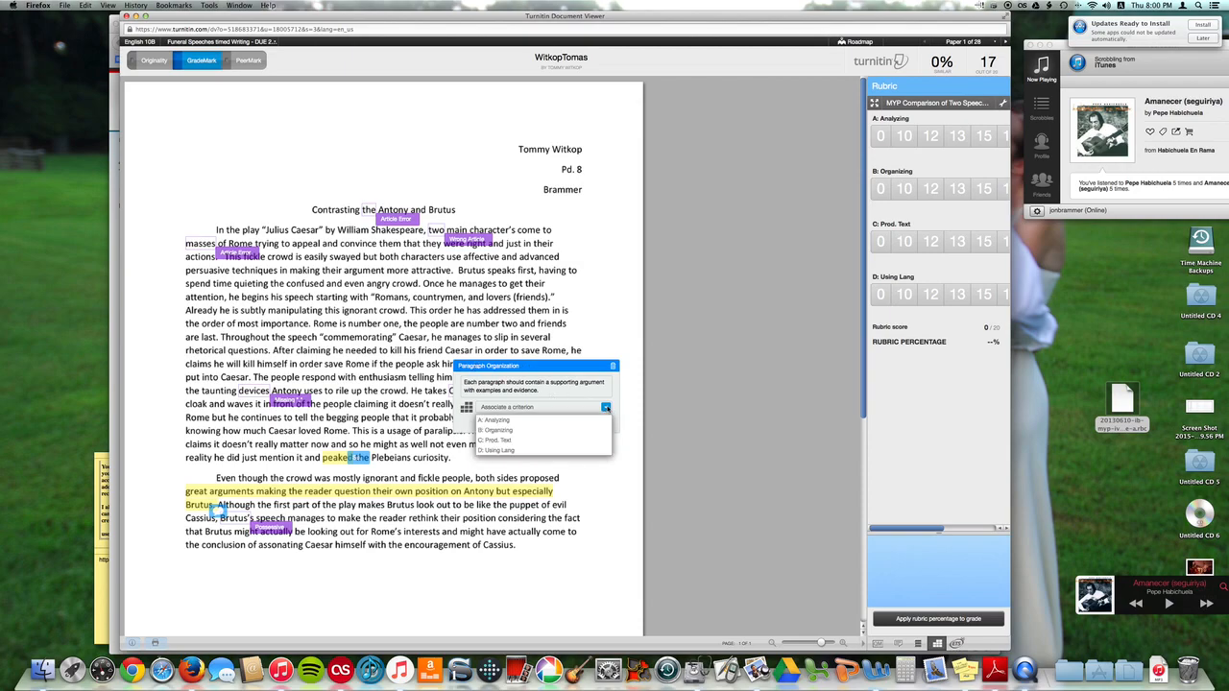
click(548, 435)
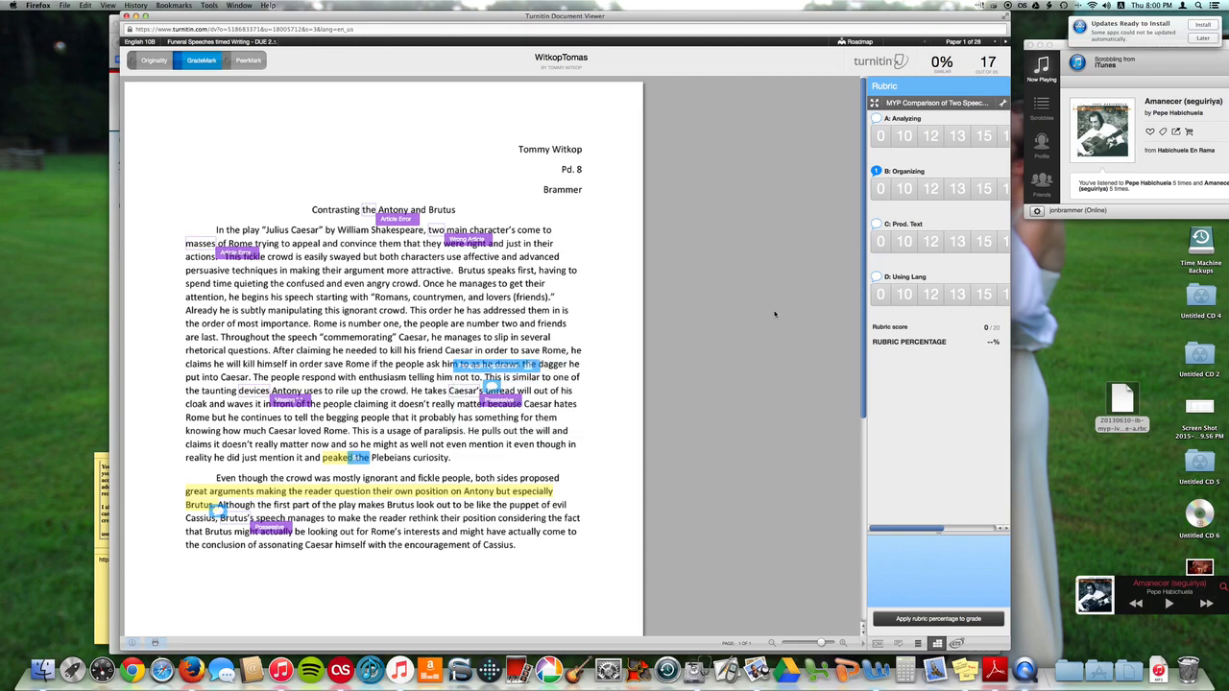
Associate the 'New paragraph here' comment with rubric criterion B: Organizing
click(877, 647)
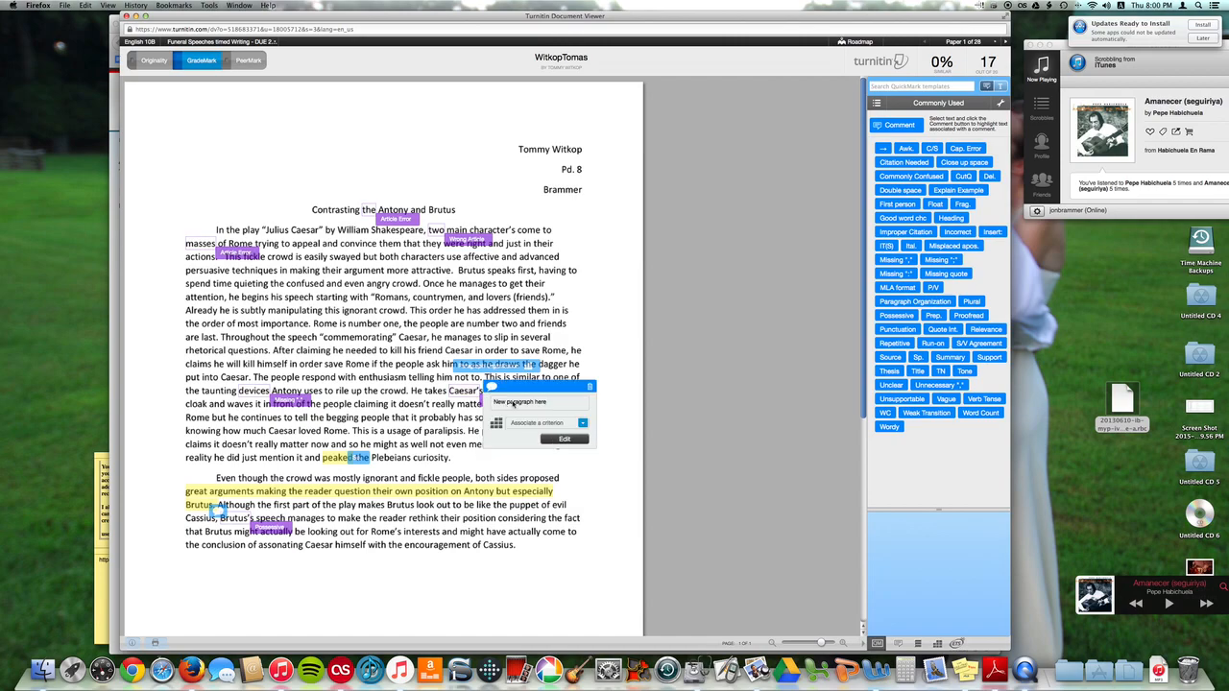
click(582, 423)
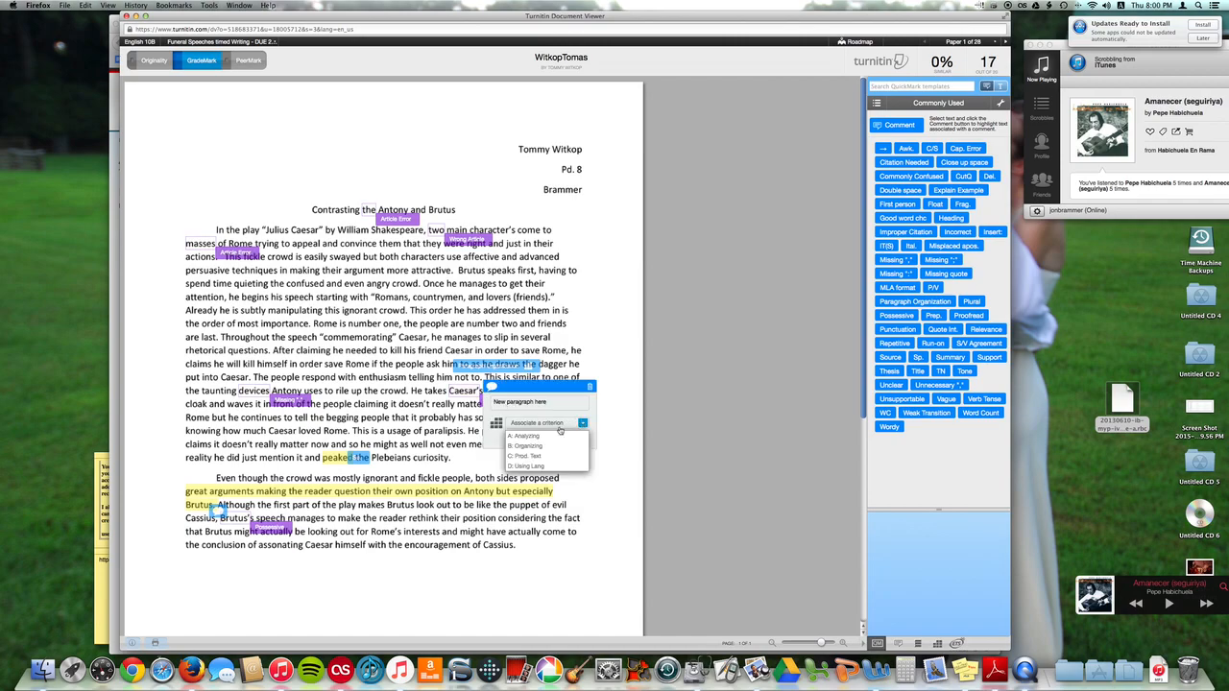
click(524, 446)
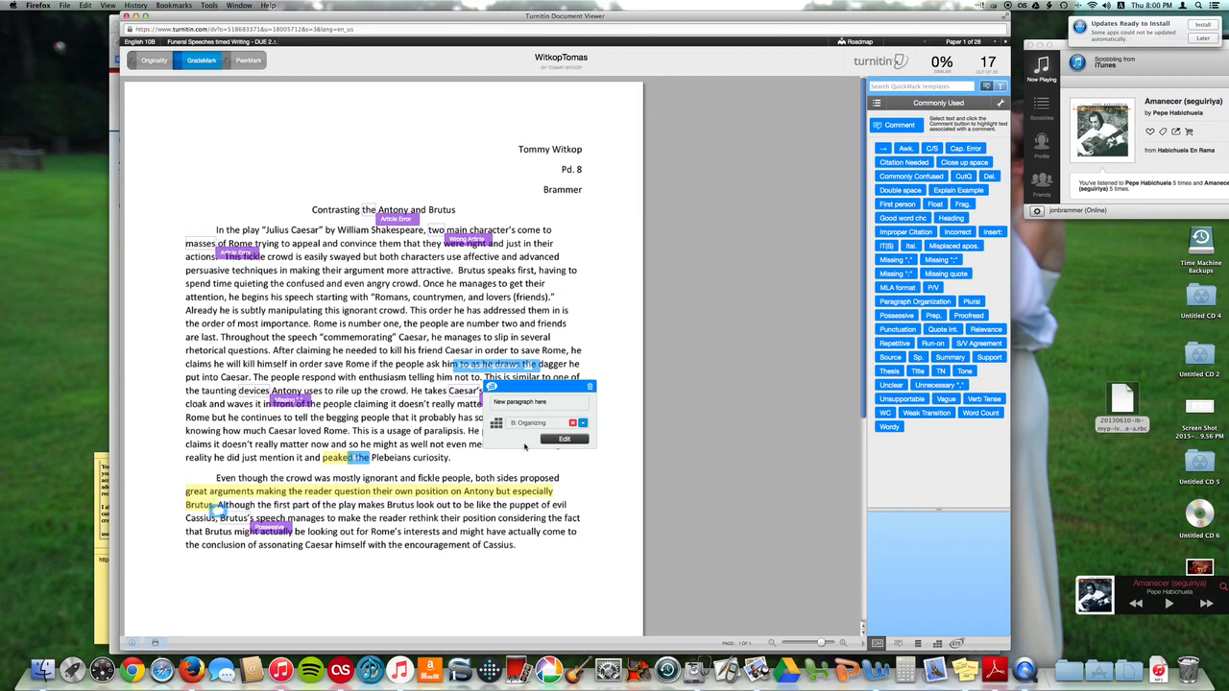
Associate the spelling error mark with rubric criterion D: Using Lang
scroll(524, 446, down, 1)
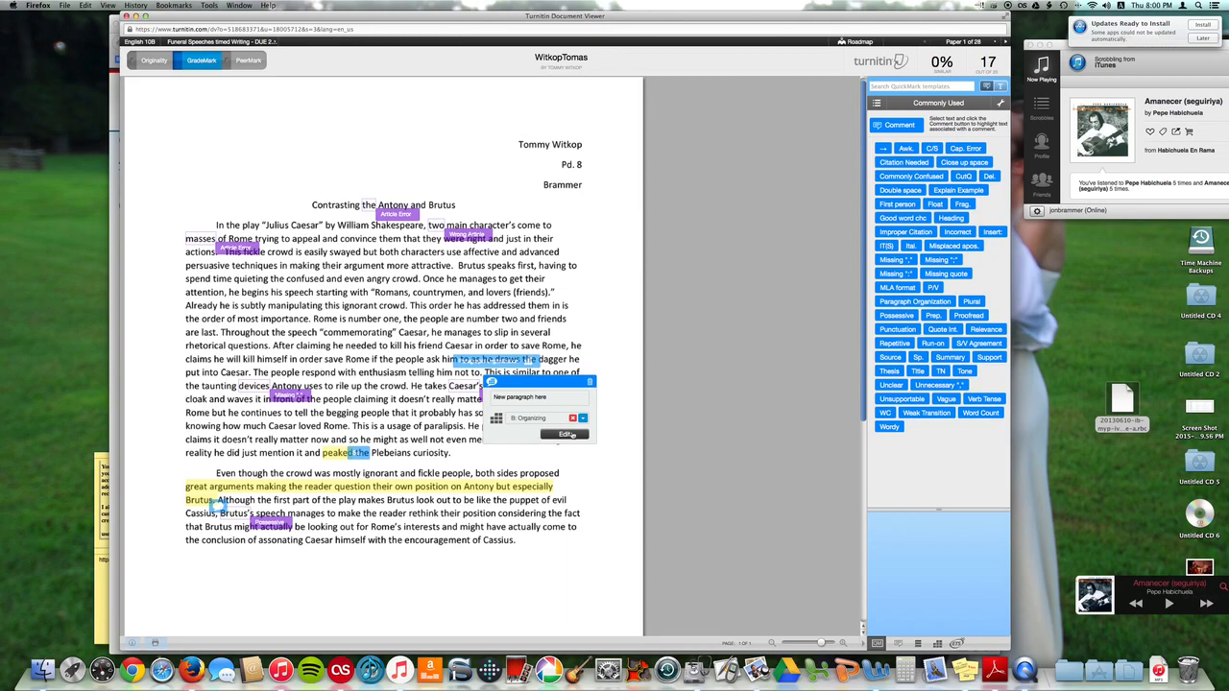
click(365, 455)
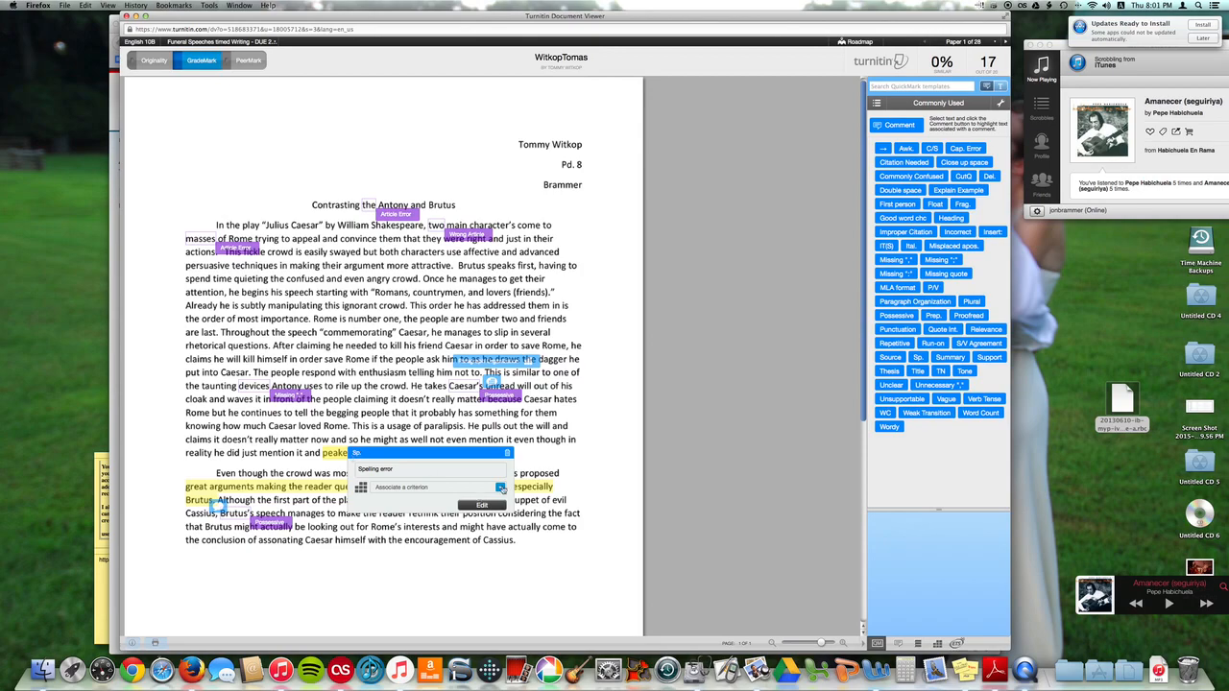
click(499, 487)
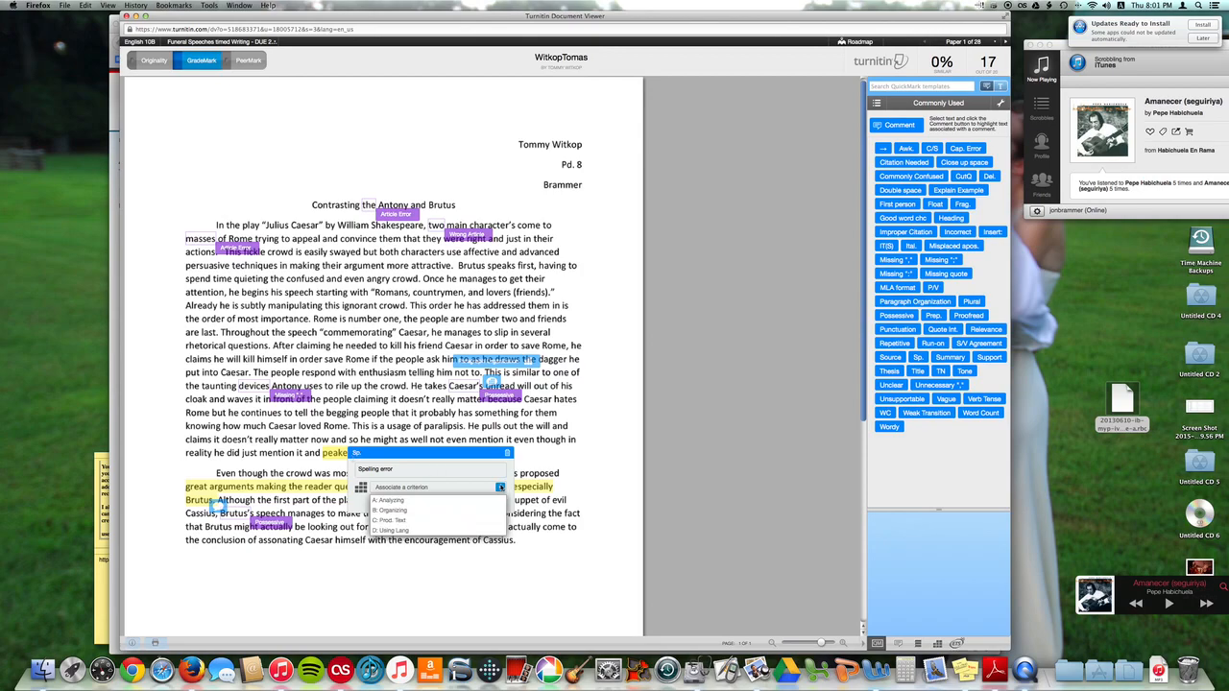
click(442, 530)
Associate the '? This needs to be explained.' comment with rubric criterion B: Organizing
scroll(201, 528, down, 1)
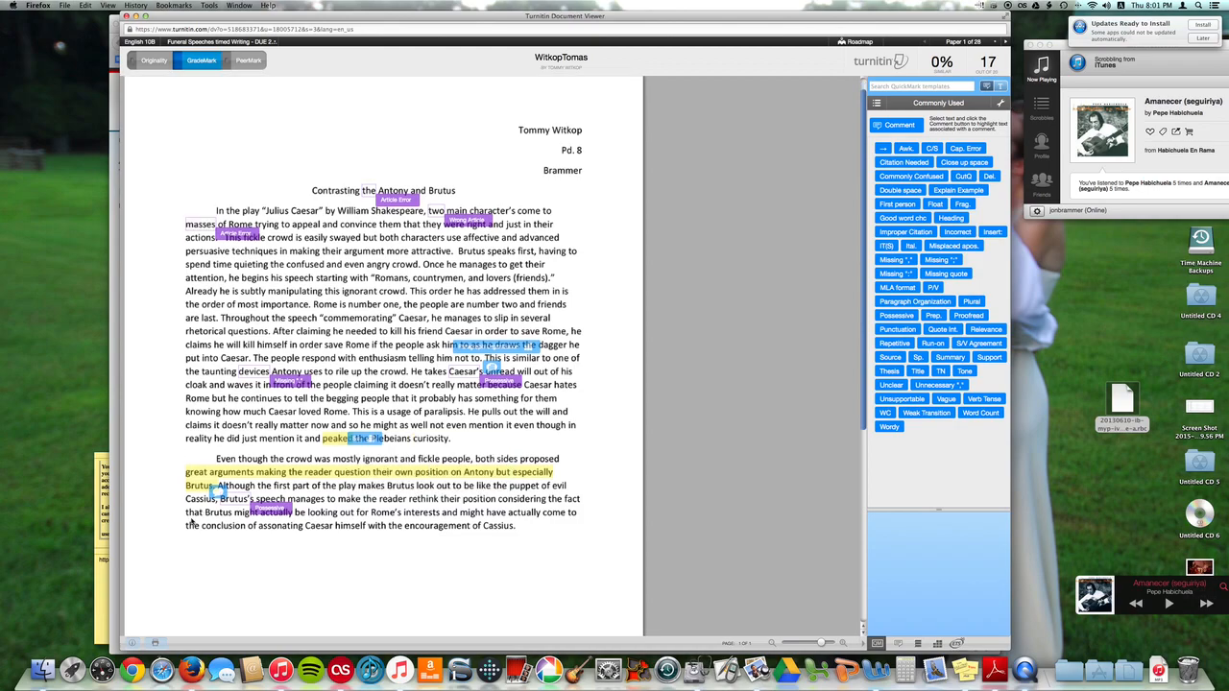
mouse_move(217, 491)
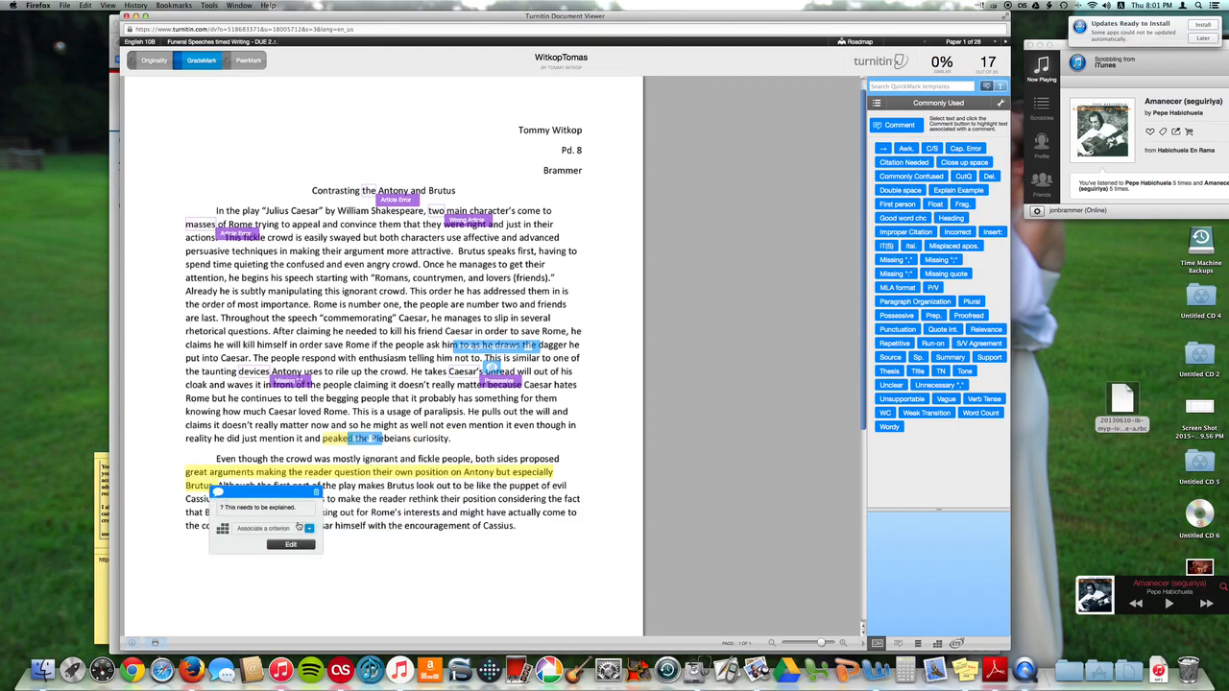
click(309, 528)
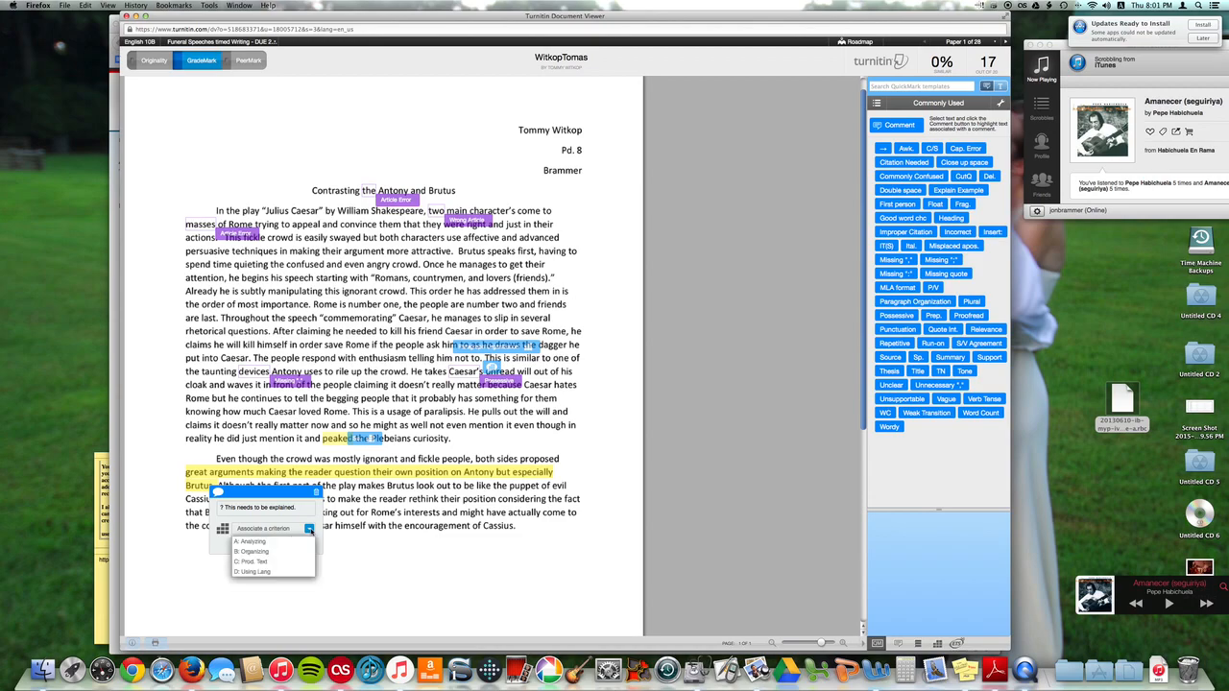
click(249, 541)
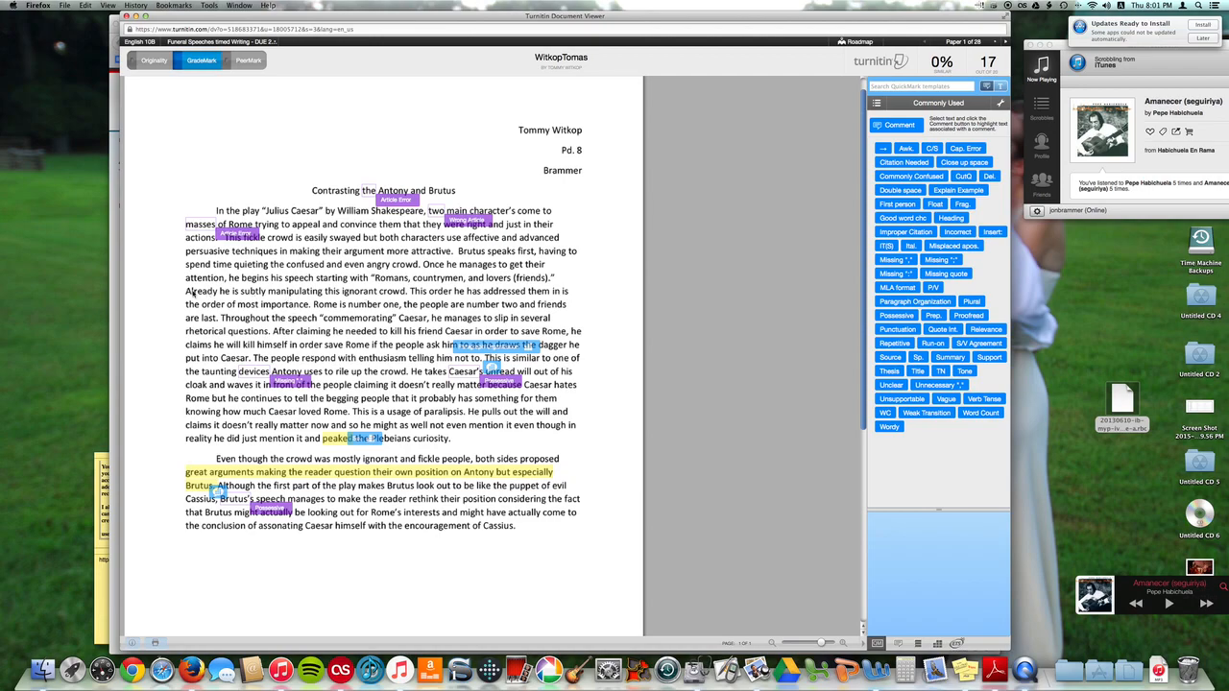
Highlight 'Rome is number one,' and add the comment 'How does this show that he is manipulating them?'
drag(187, 291, 407, 298)
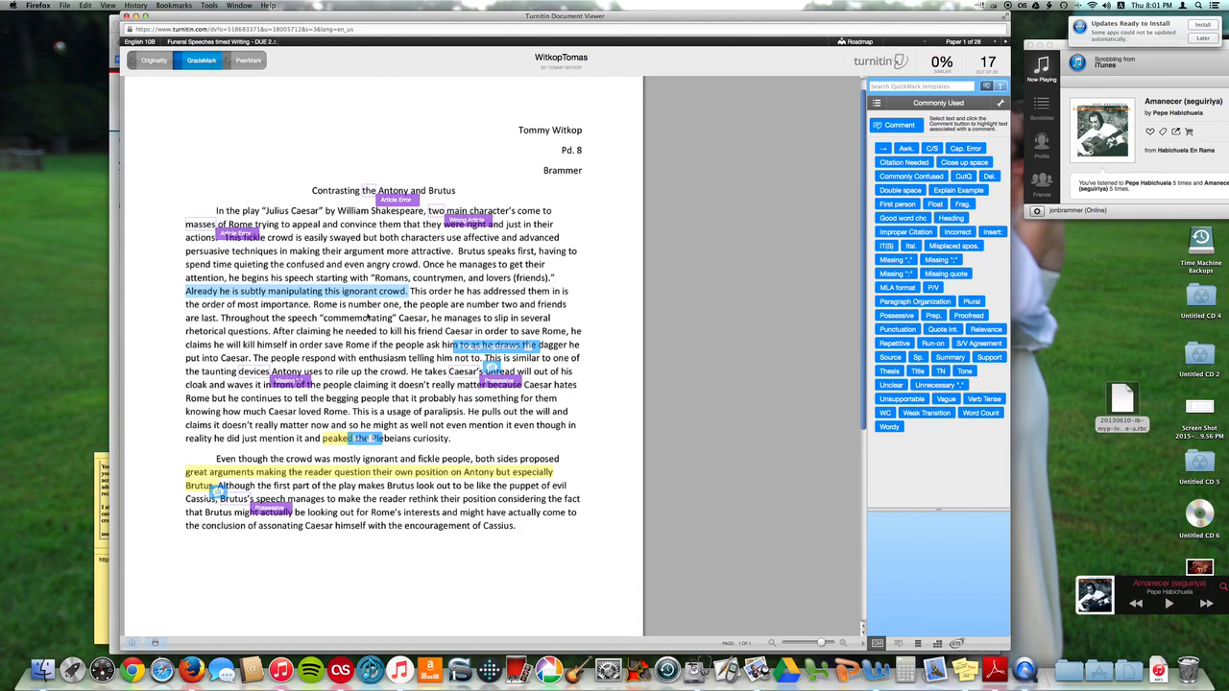
drag(314, 305, 403, 308)
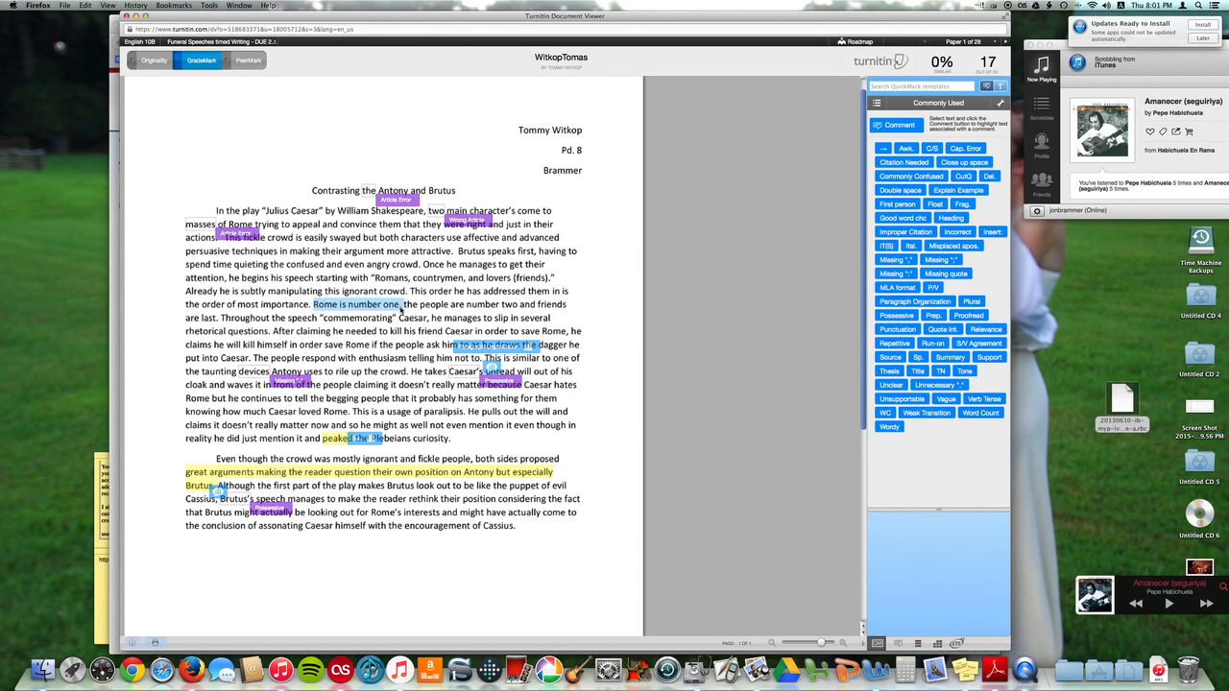
click(401, 309)
text(How does this show )
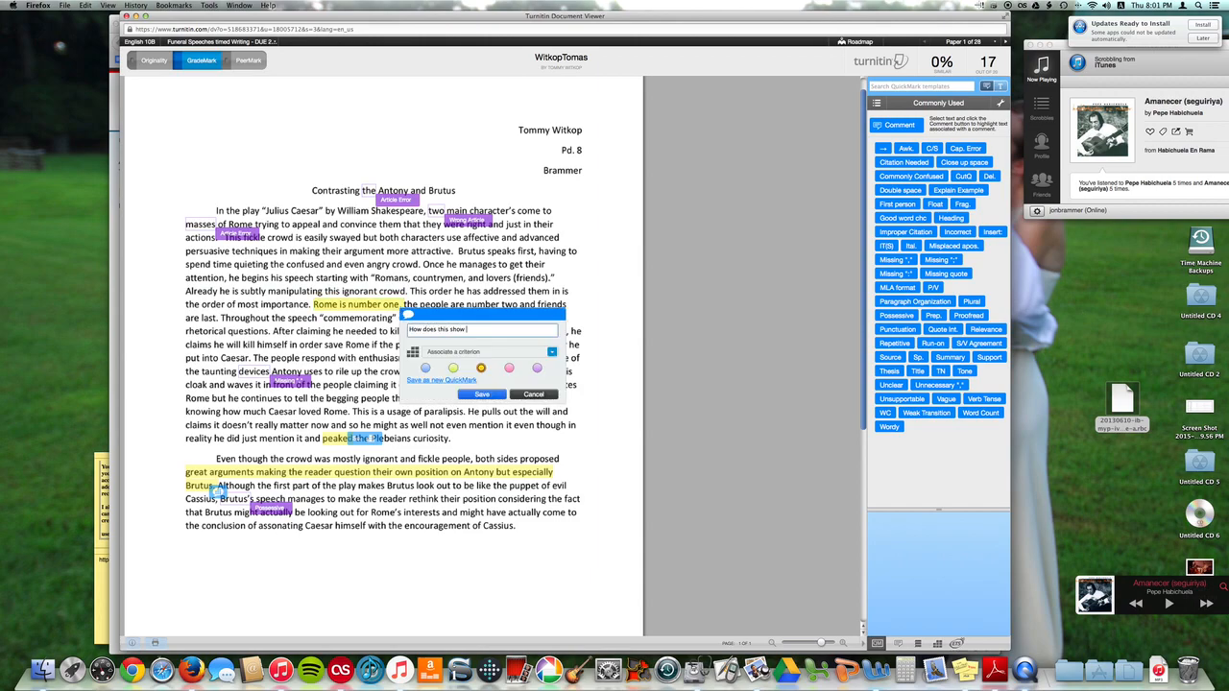
text(manip)
key(BackSpace)
key(BackSpace)
key(BackSpace)
key(BackSpace)
text(that he is manipulating them?)
Associate the new comment with criterion A: Analyzing and save it
click(553, 353)
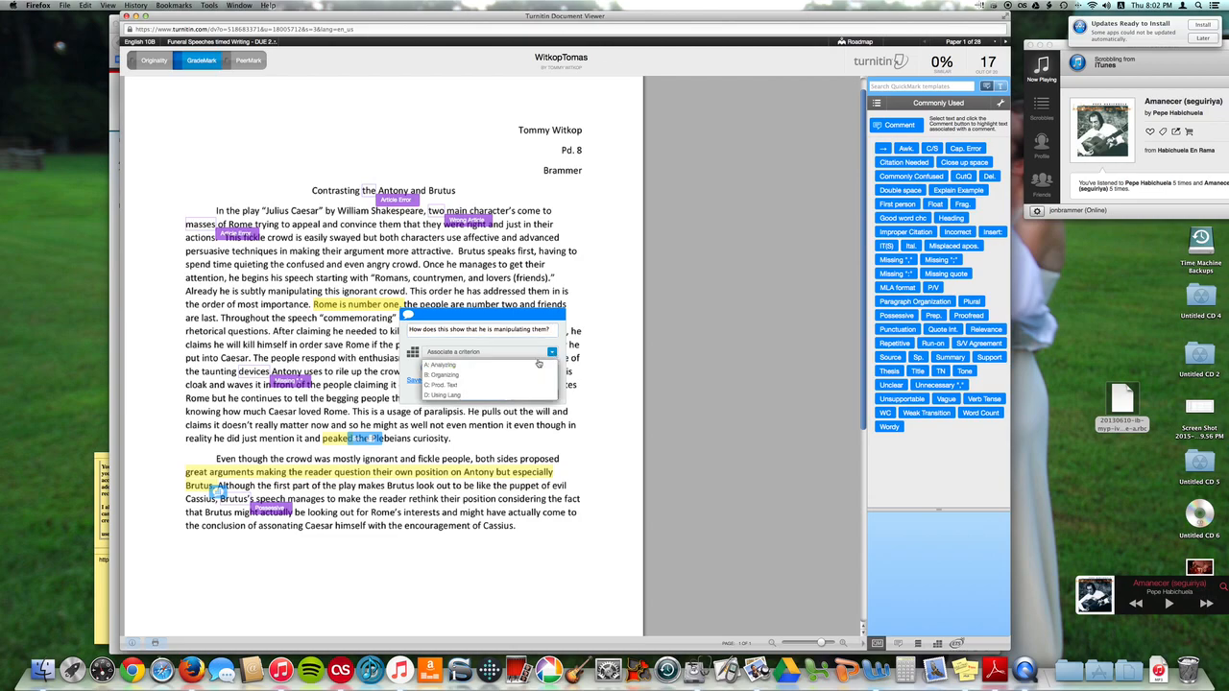
click(512, 369)
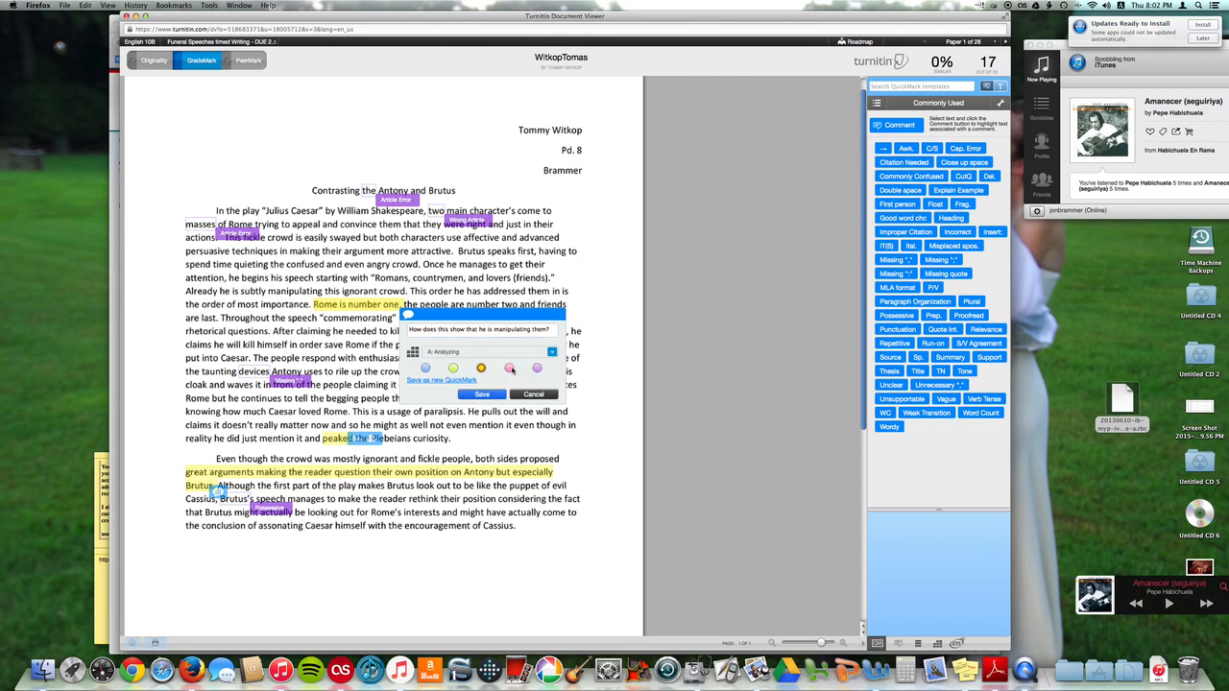
click(493, 395)
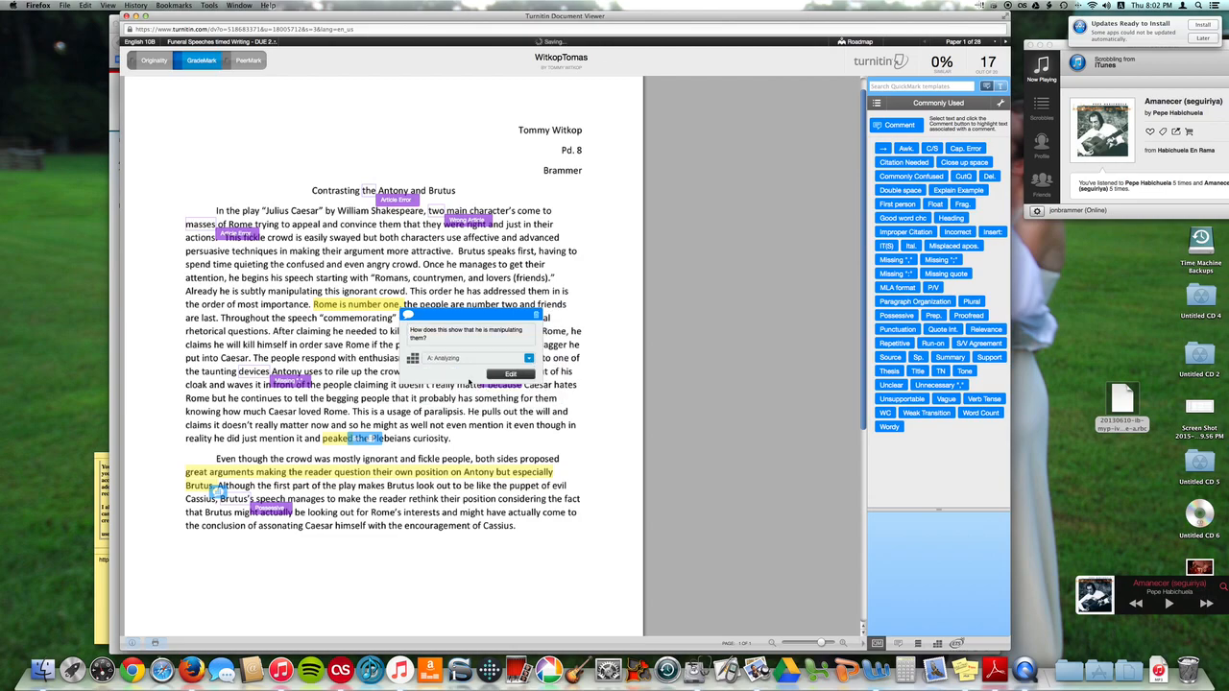
click(334, 347)
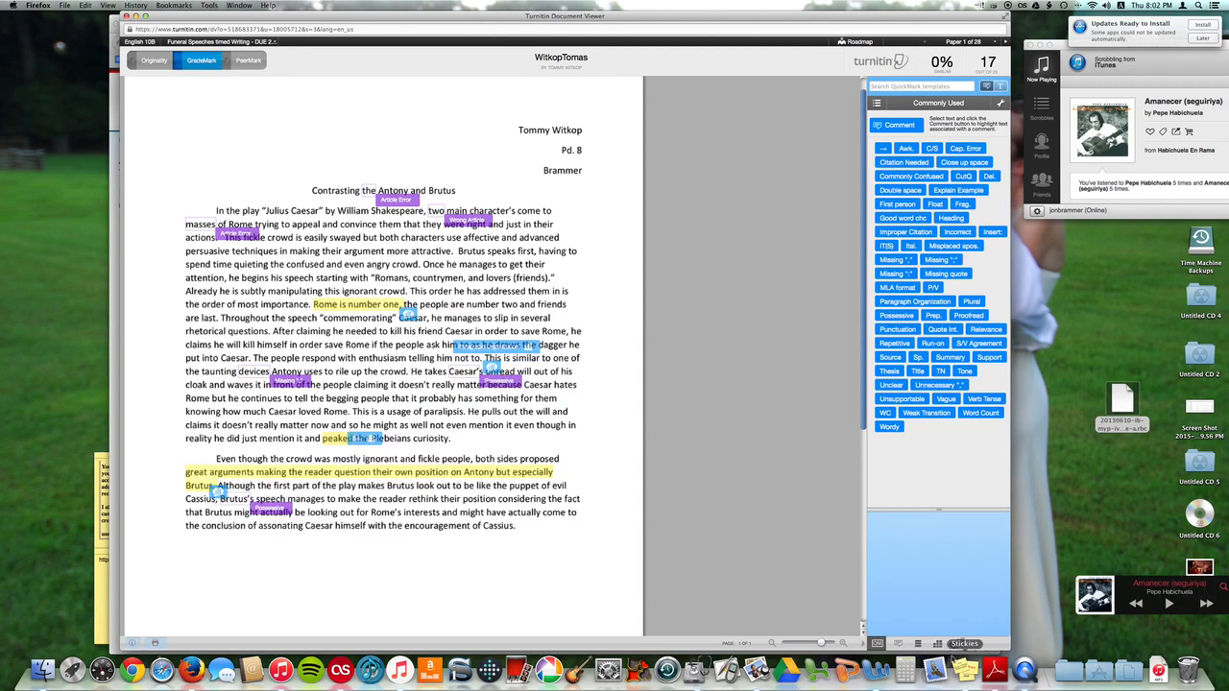
Open the rubric scoring panel and view the comments linked to criteria B: Organizing and D: Using Lang
click(937, 643)
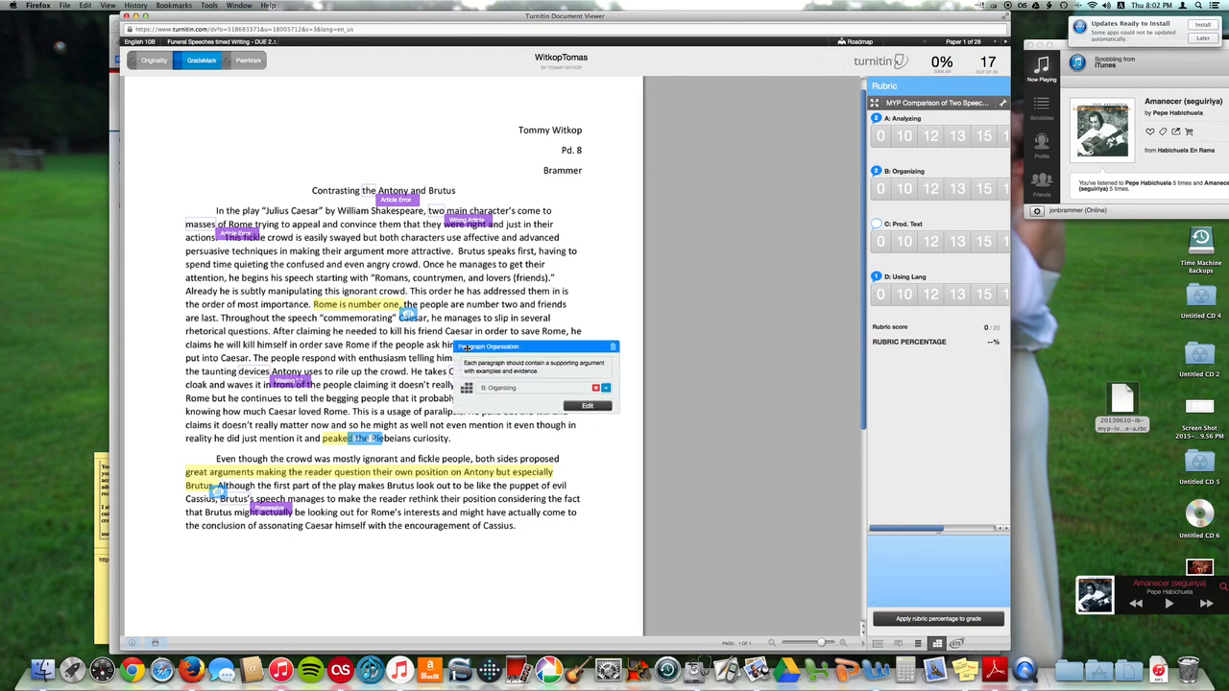
mouse_move(529, 349)
mouse_move(359, 445)
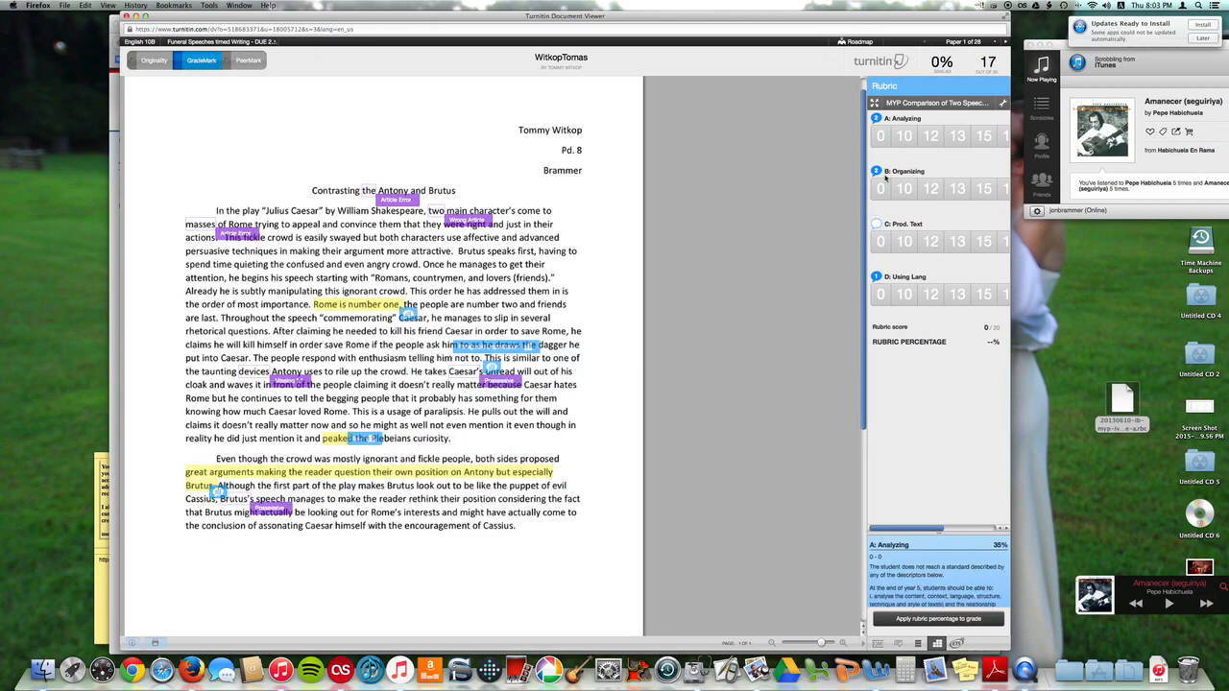
mouse_move(875, 118)
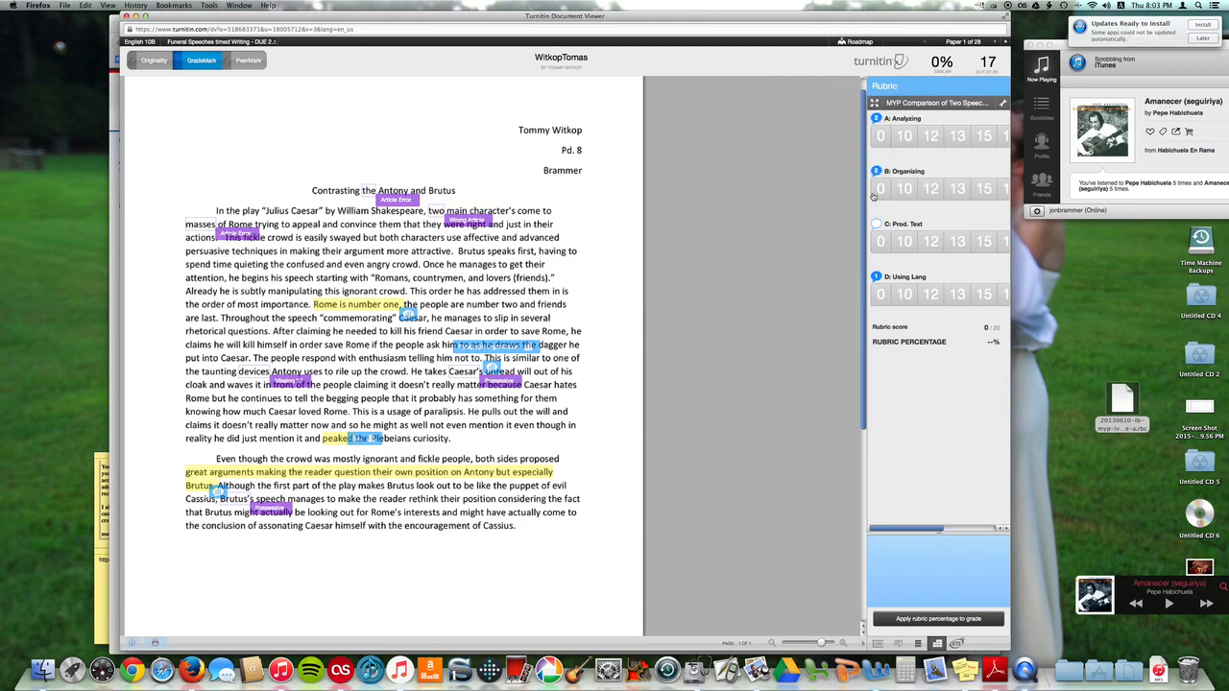
click(877, 175)
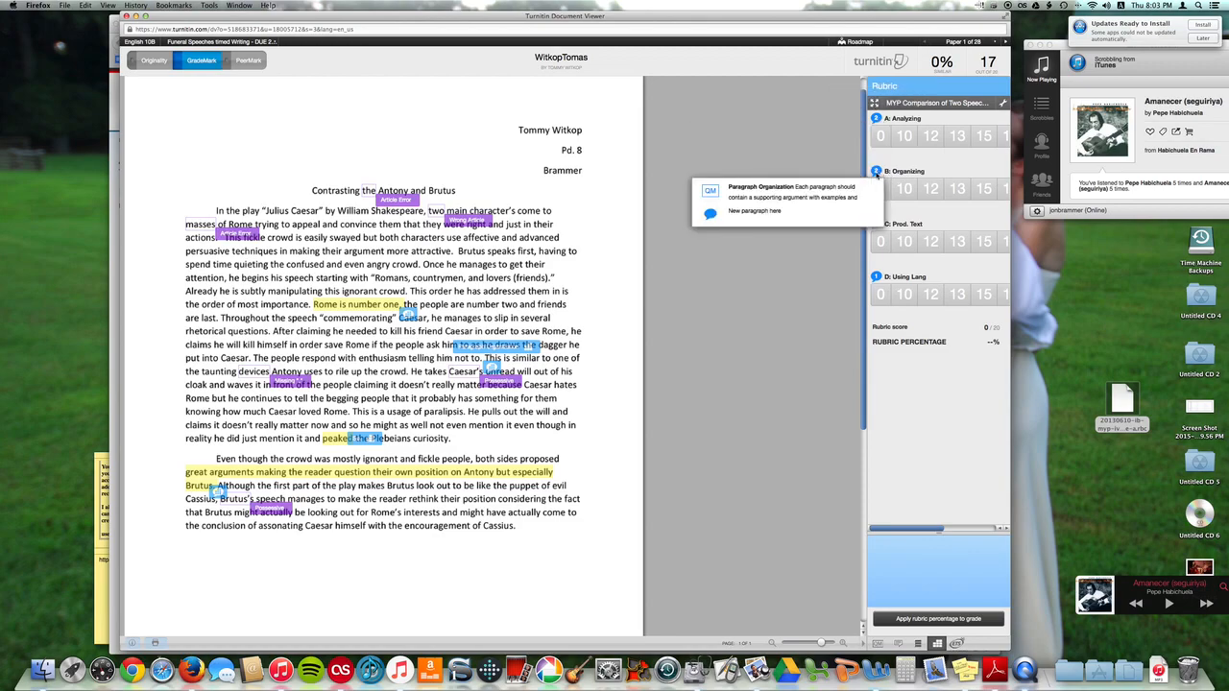
click(875, 276)
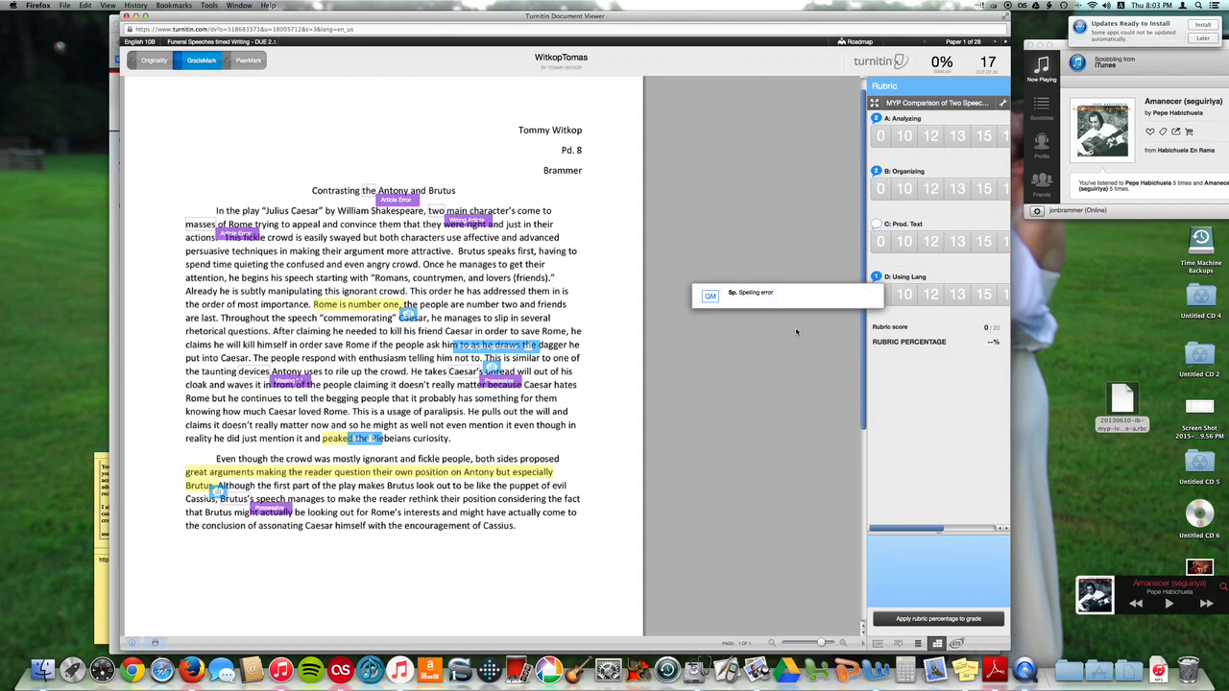
click(829, 328)
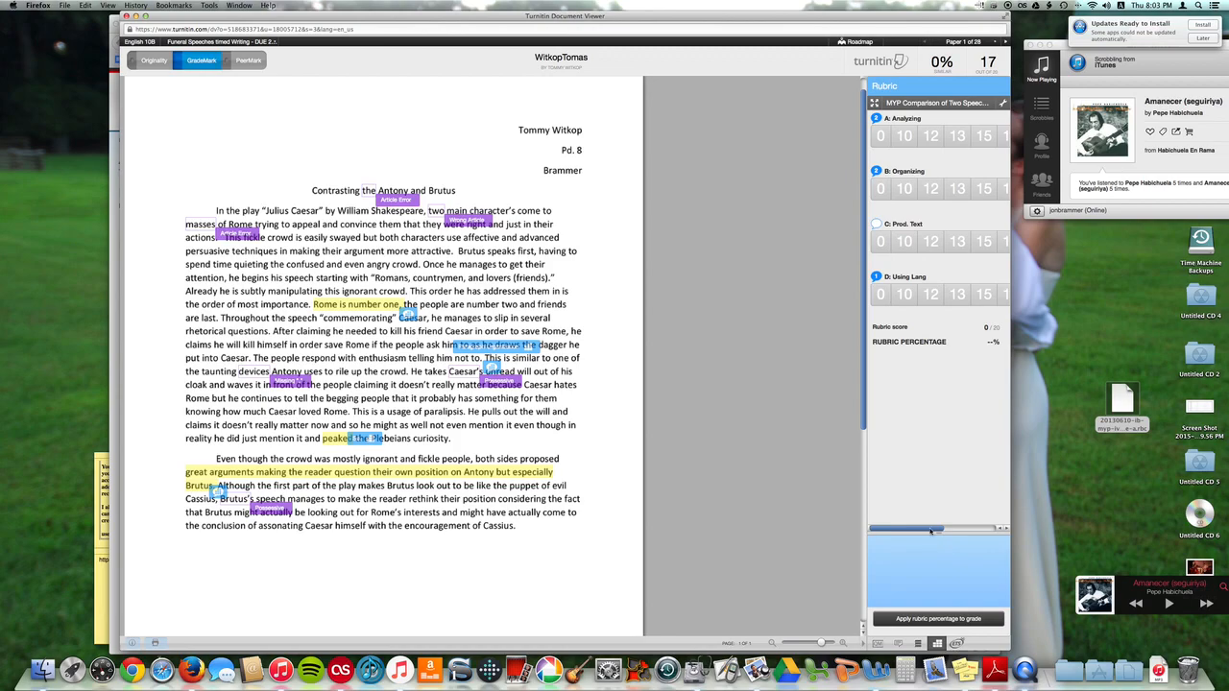
Score criterion B: Organizing at 13 in the rubric panel
scroll(932, 538, right, 2)
scroll(896, 533, right, 1)
scroll(970, 525, right, 2)
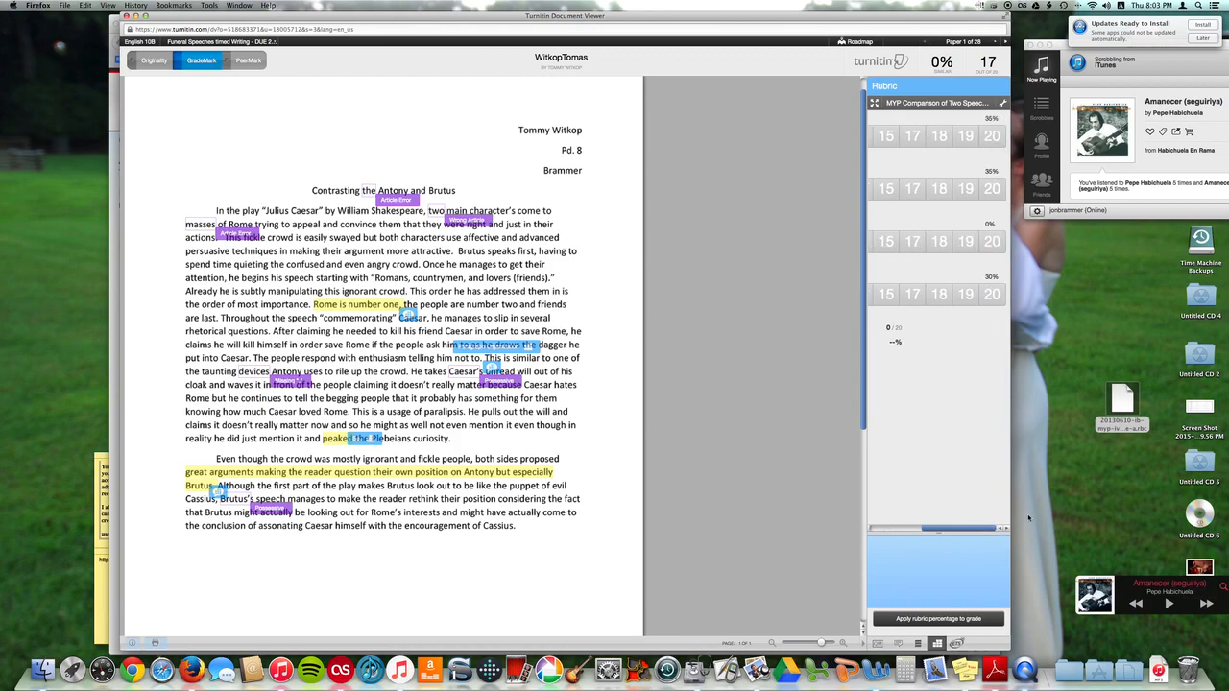
drag(959, 528, 915, 530)
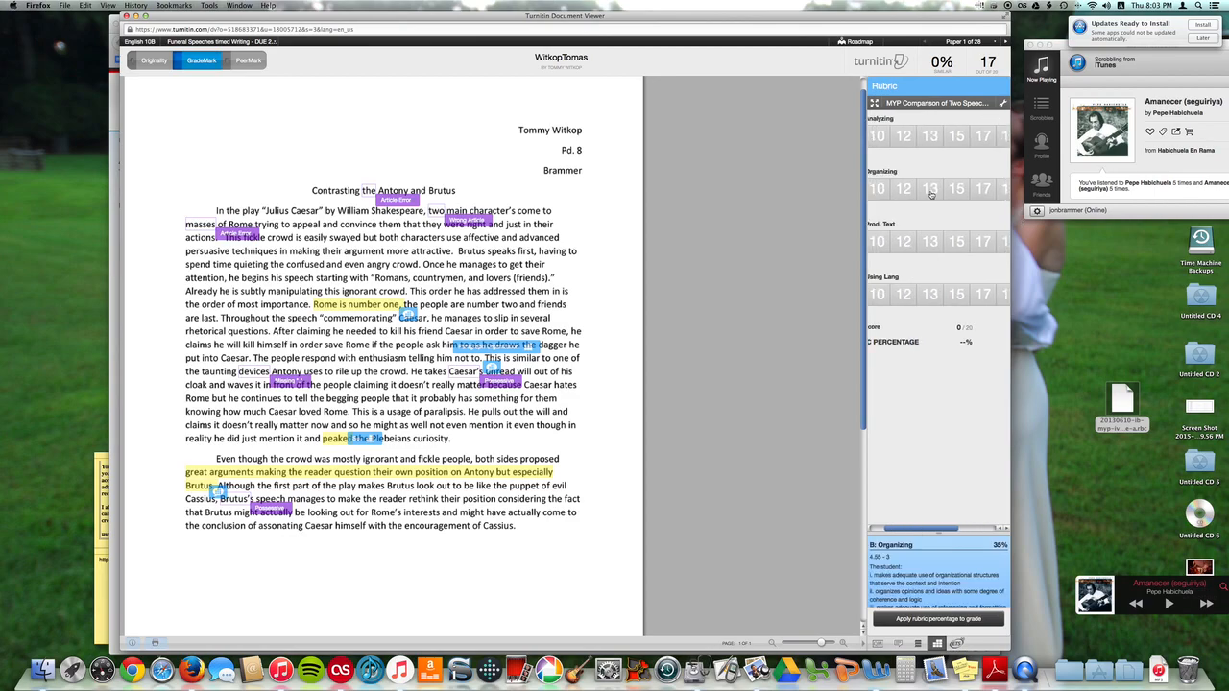
drag(945, 532, 999, 509)
mouse_move(992, 191)
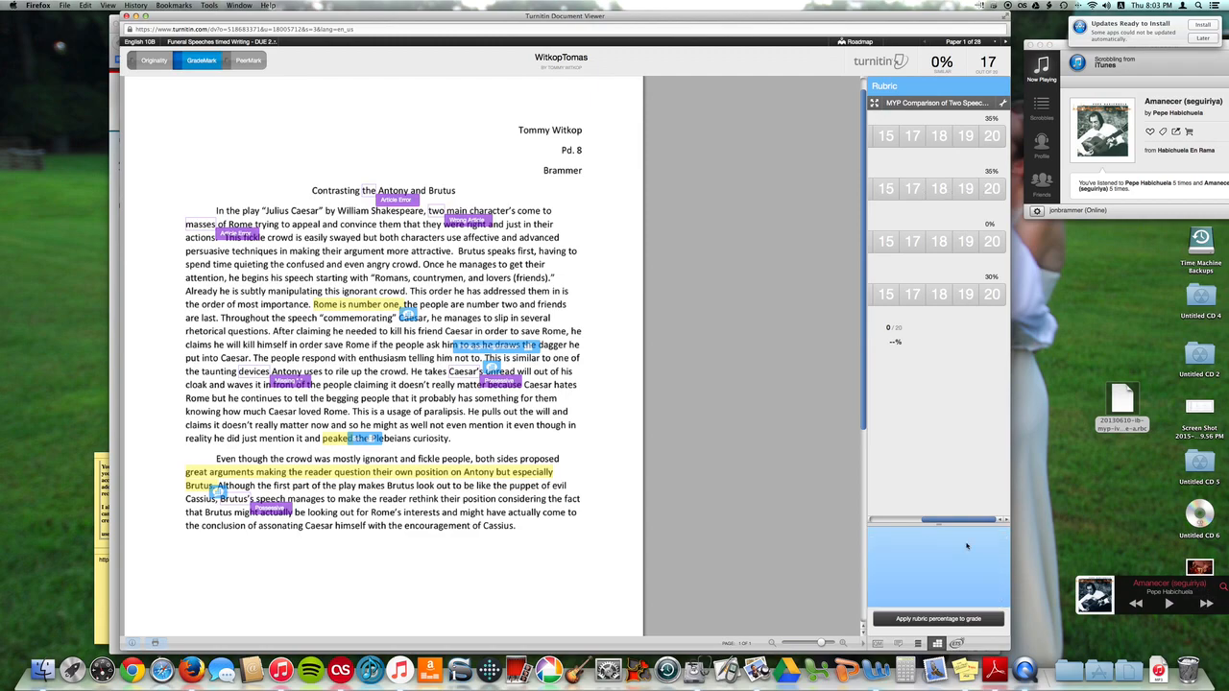
drag(961, 518, 910, 518)
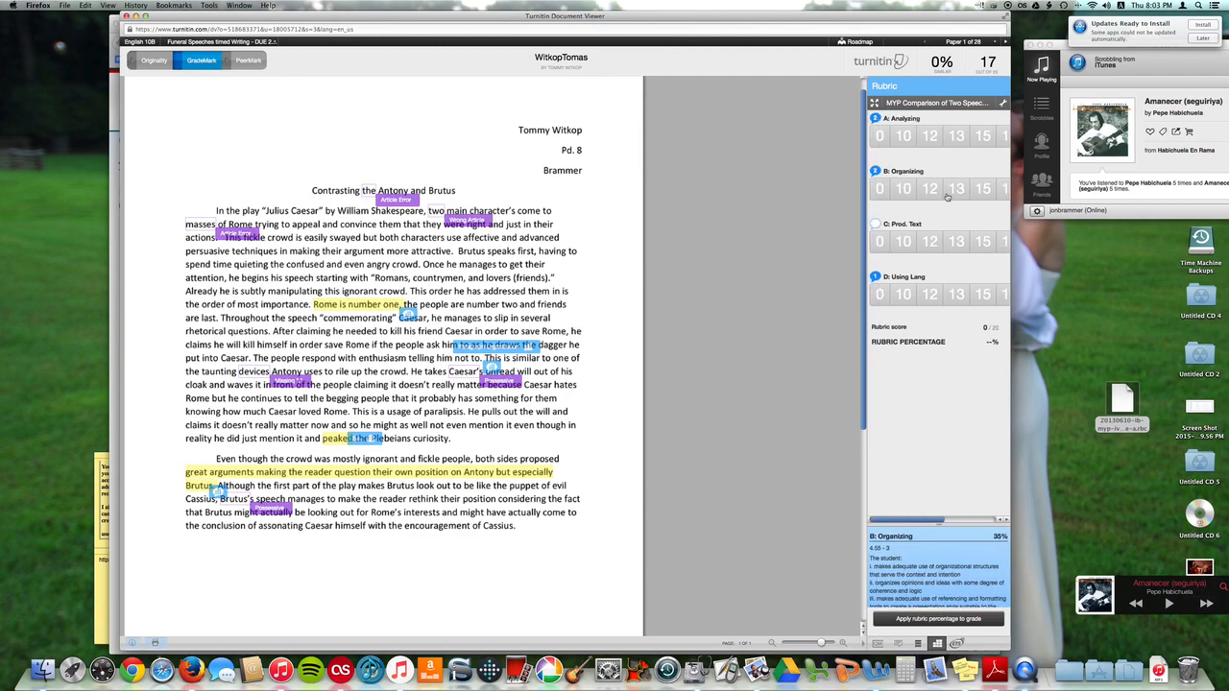
click(954, 191)
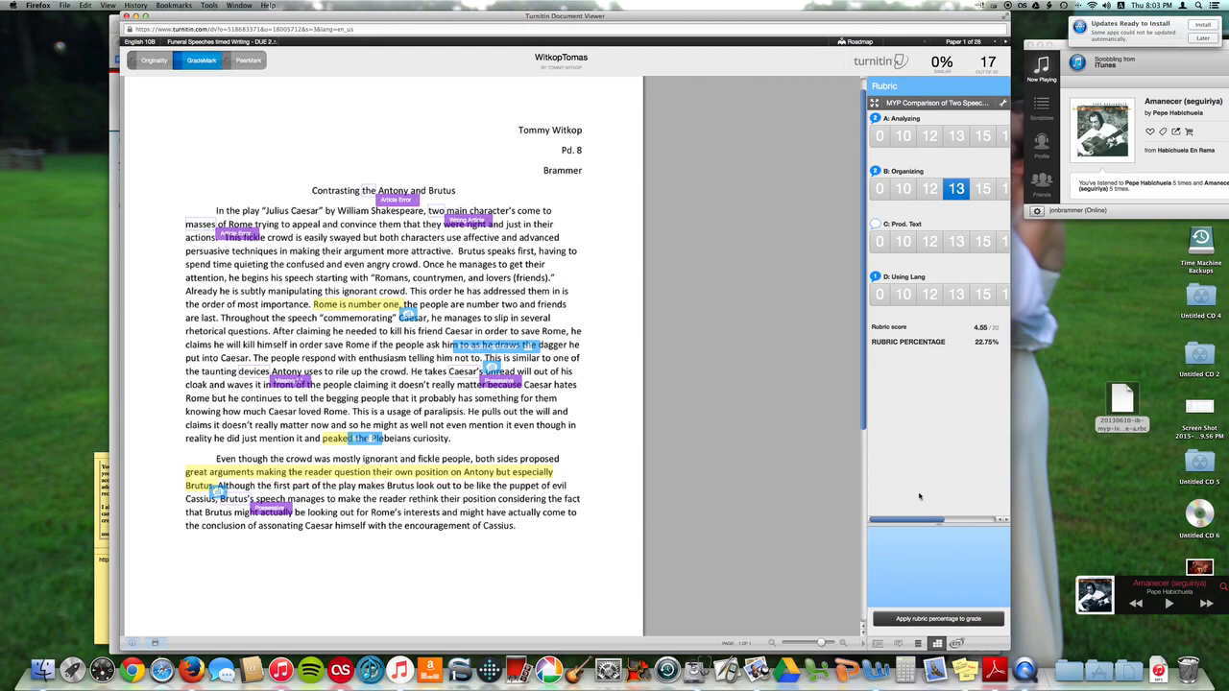
Score criterion A: Analyzing at 15
mouse_move(921, 521)
mouse_down()
mouse_move(971, 521)
mouse_move(906, 523)
mouse_up()
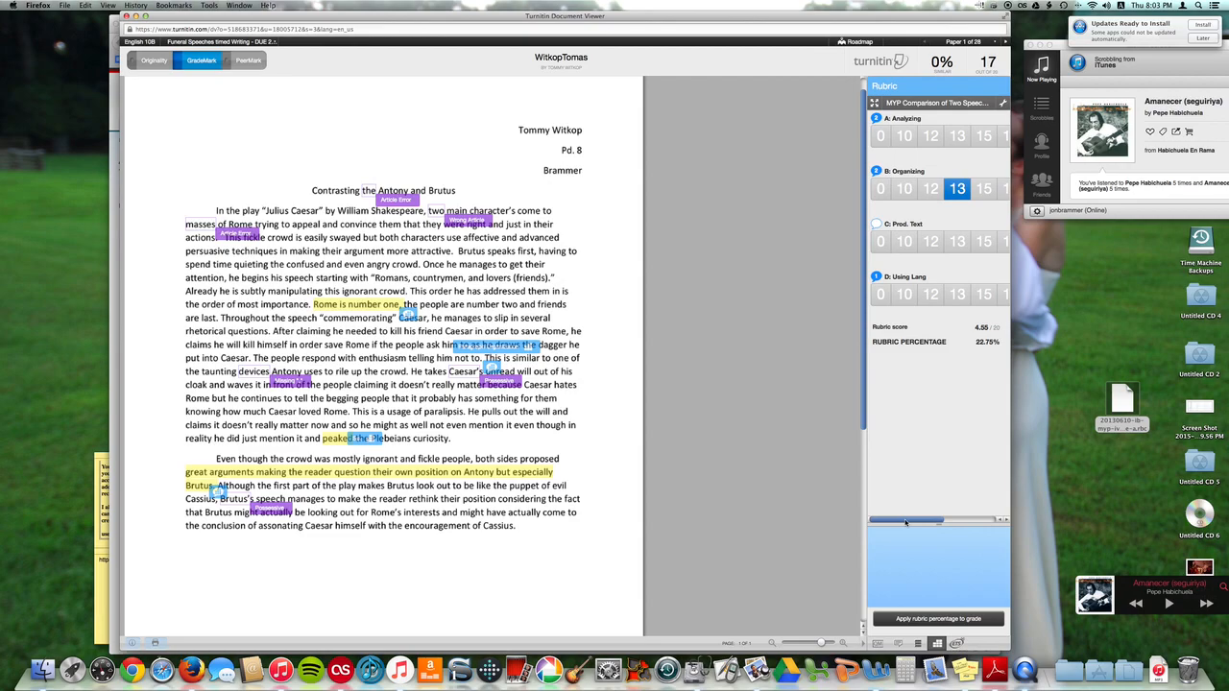
drag(924, 522, 984, 519)
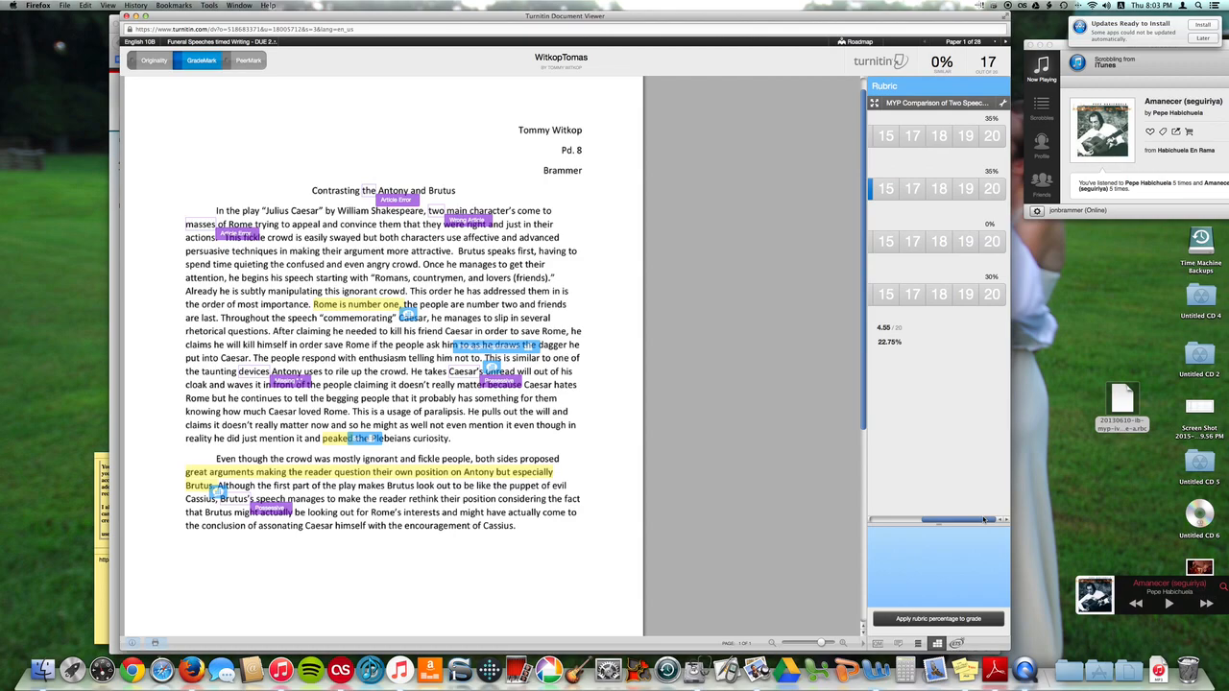
mouse_move(966, 520)
mouse_down()
mouse_move(940, 519)
mouse_move(984, 519)
mouse_up()
mouse_move(917, 140)
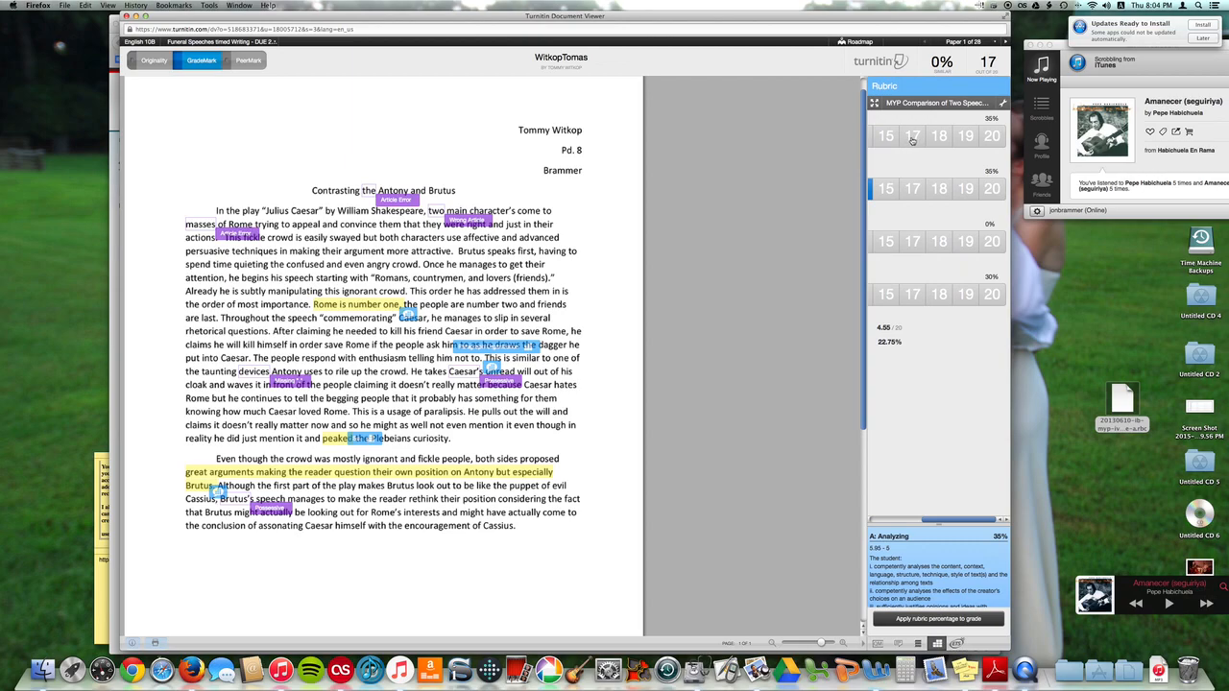
click(886, 137)
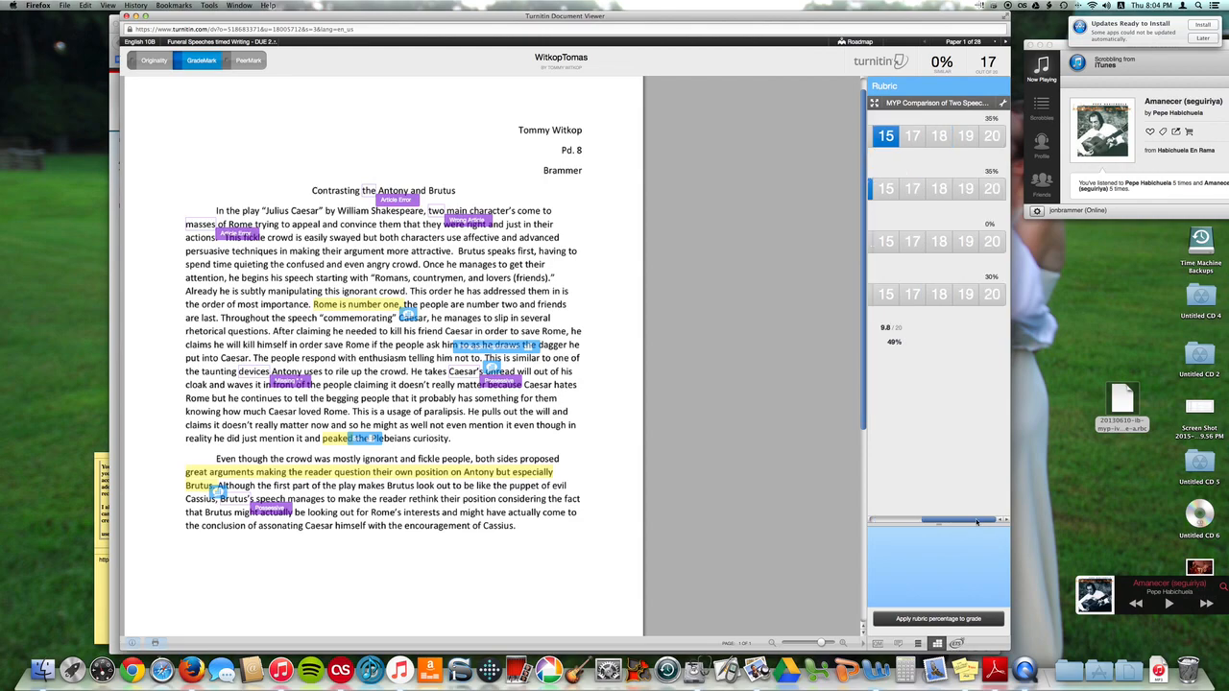
Score criterion D: Using Lang at 18 and apply the rubric percentage to the paper's grade
mouse_move(929, 296)
click(938, 295)
mouse_move(979, 519)
mouse_down()
mouse_move(872, 513)
mouse_move(983, 524)
mouse_up()
click(964, 622)
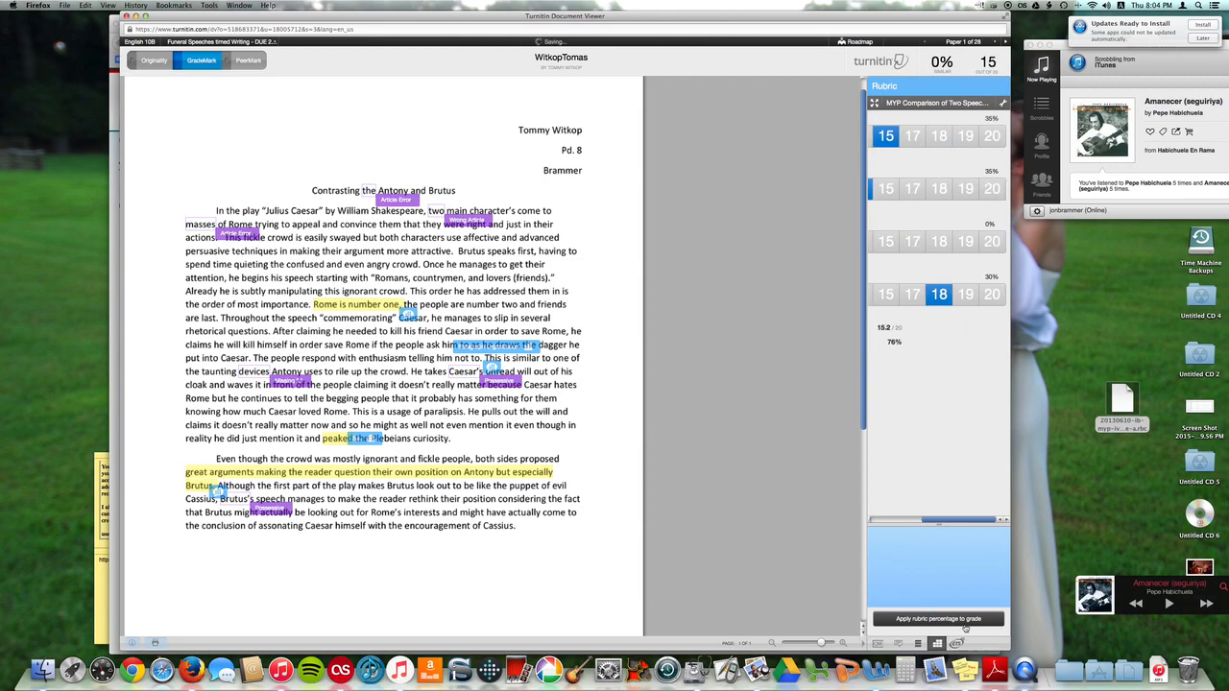
Scroll across the rubric scoring rows to review the selected scores and criterion descriptions
drag(875, 516, 980, 515)
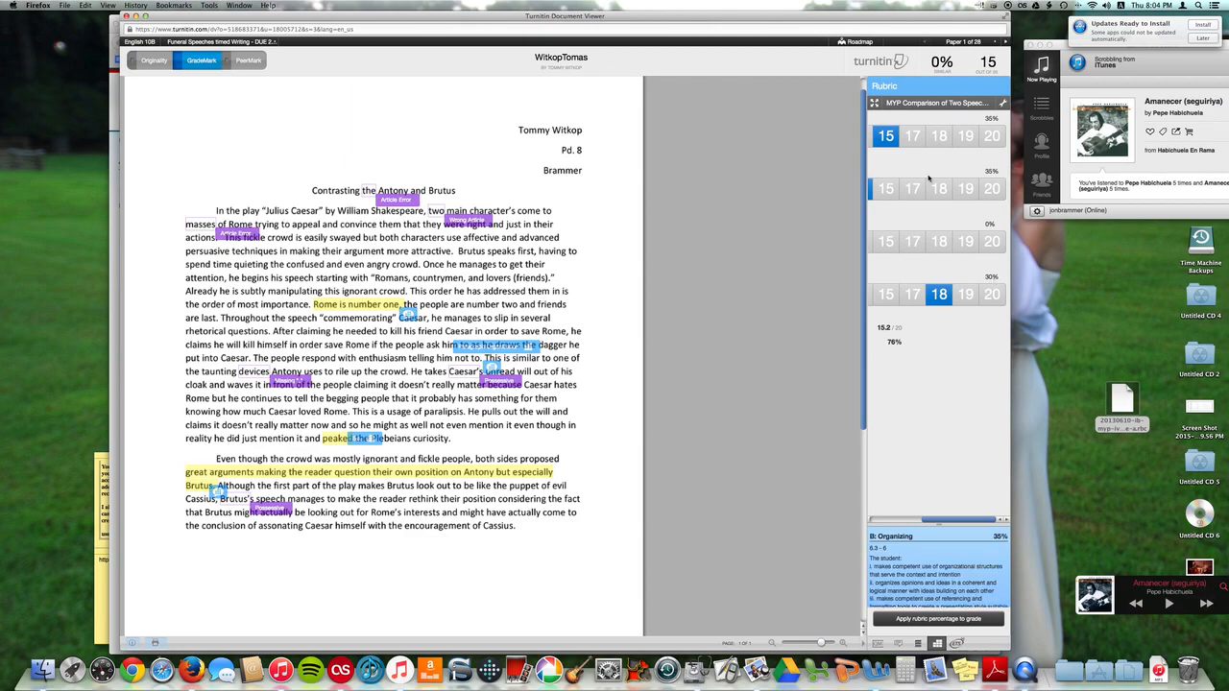
drag(973, 521, 888, 509)
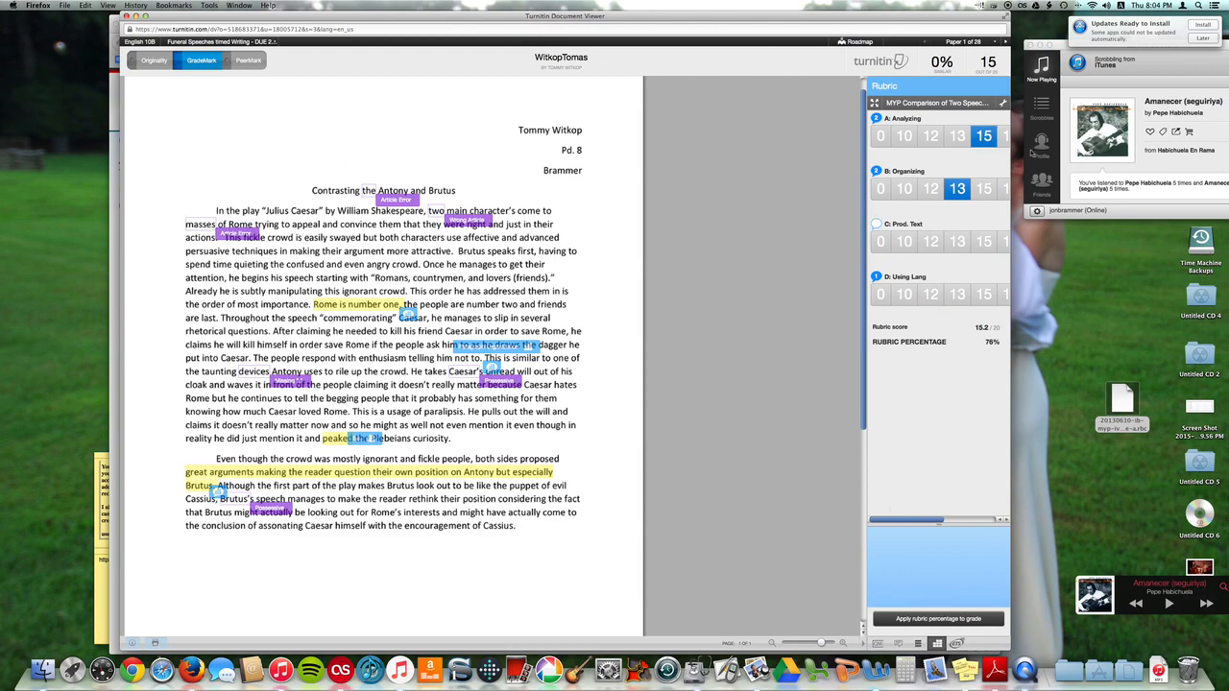
drag(928, 522, 995, 493)
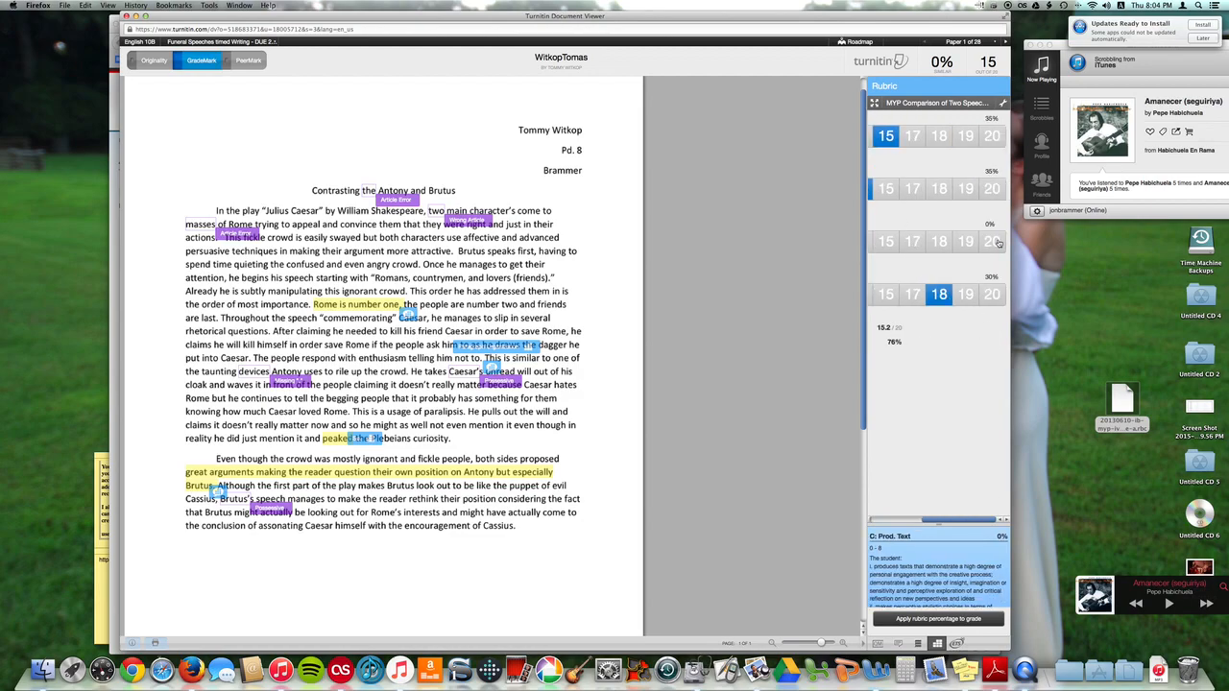
drag(973, 520, 927, 516)
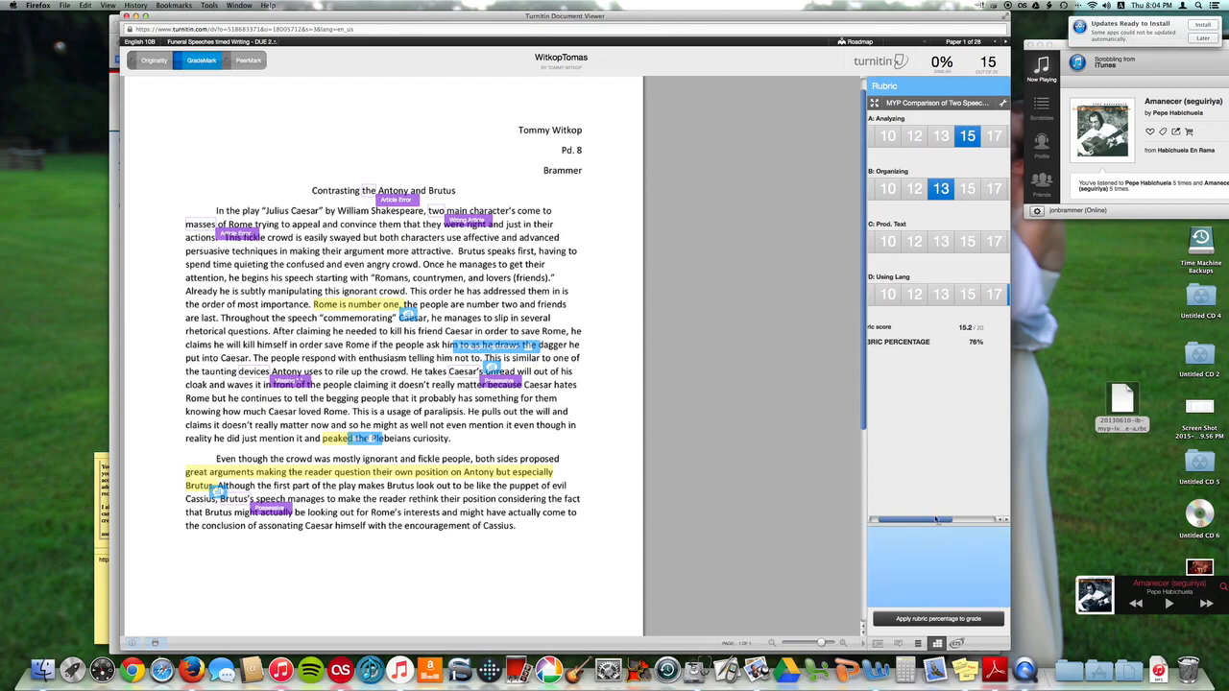
drag(936, 520, 990, 521)
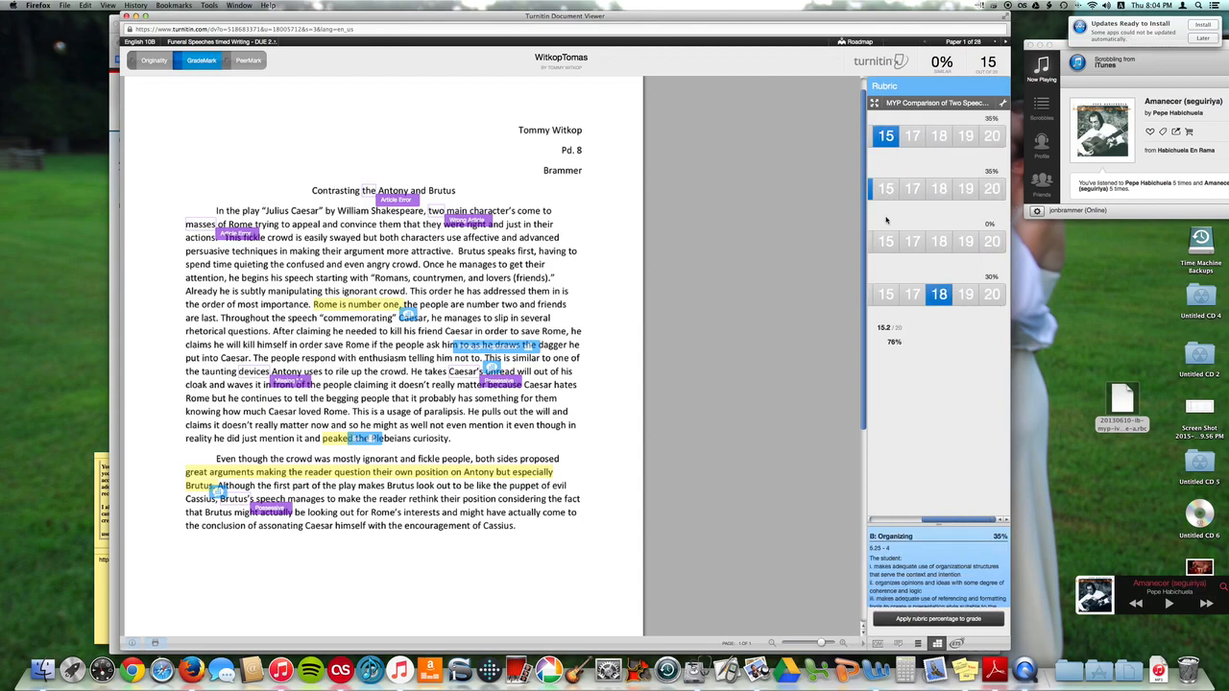
mouse_move(885, 137)
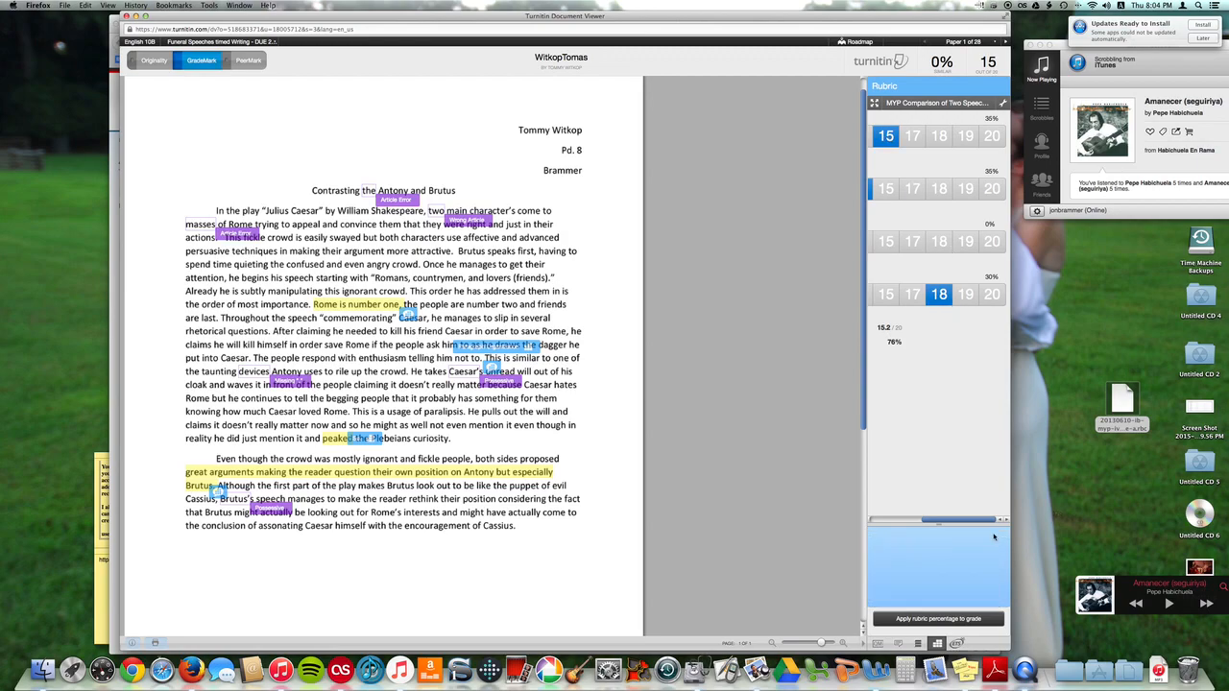
mouse_move(989, 522)
mouse_down()
mouse_move(936, 523)
mouse_move(969, 523)
mouse_up()
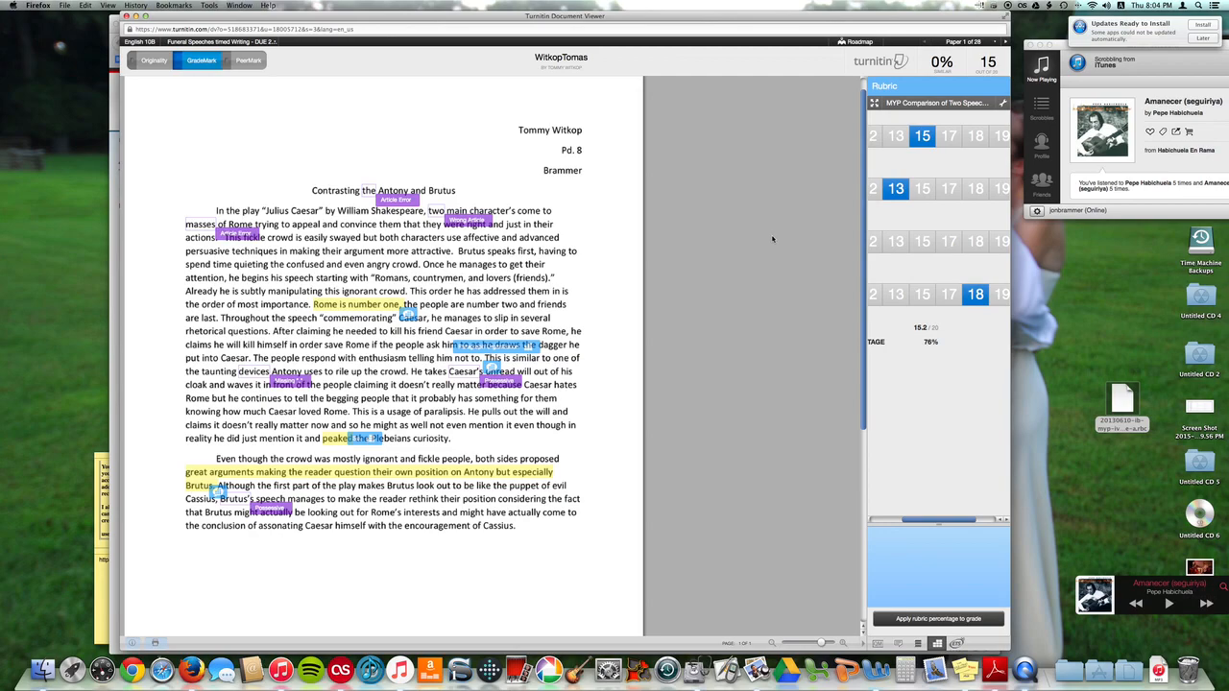
mouse_move(947, 238)
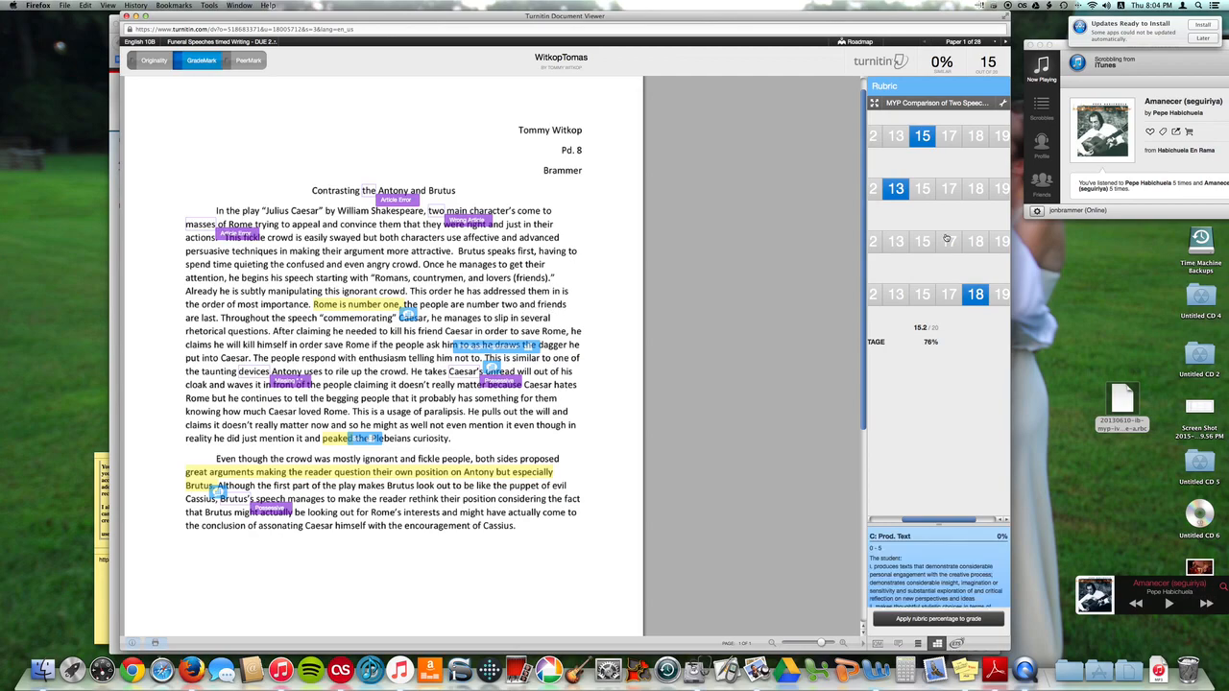
Review the rubric's criterion scores, the Paragraph Organization comment linked to B: Organizing, and criterion D's description
drag(966, 521, 966, 461)
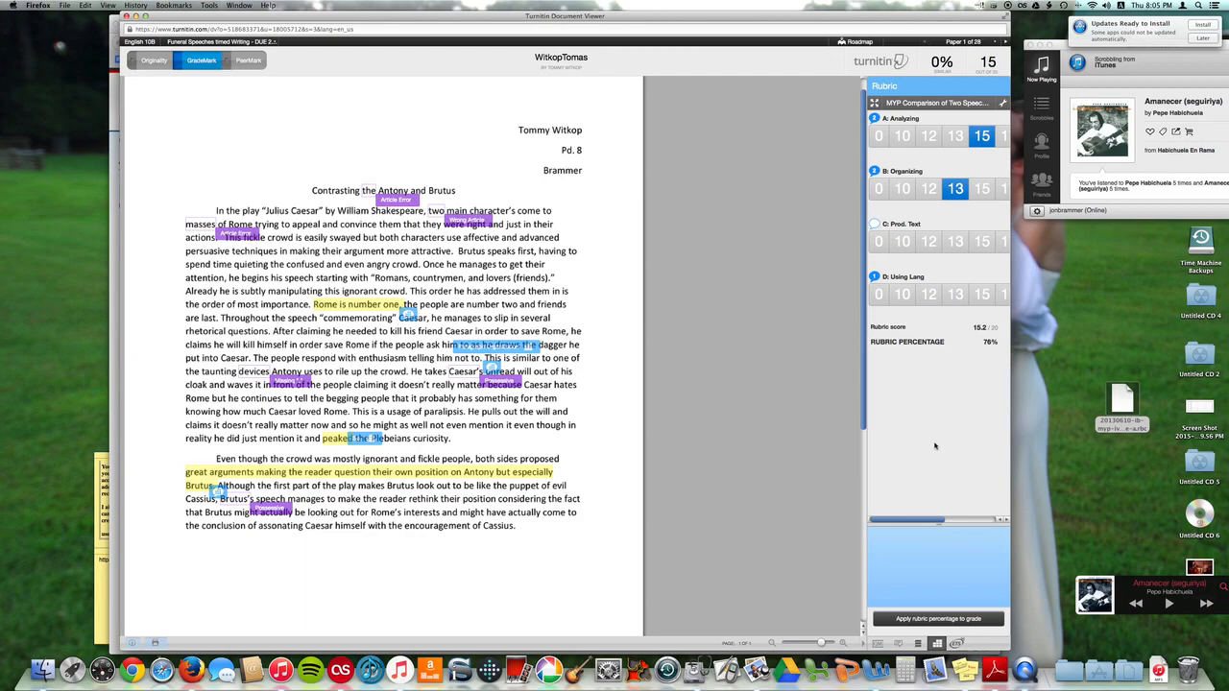
drag(947, 520, 992, 521)
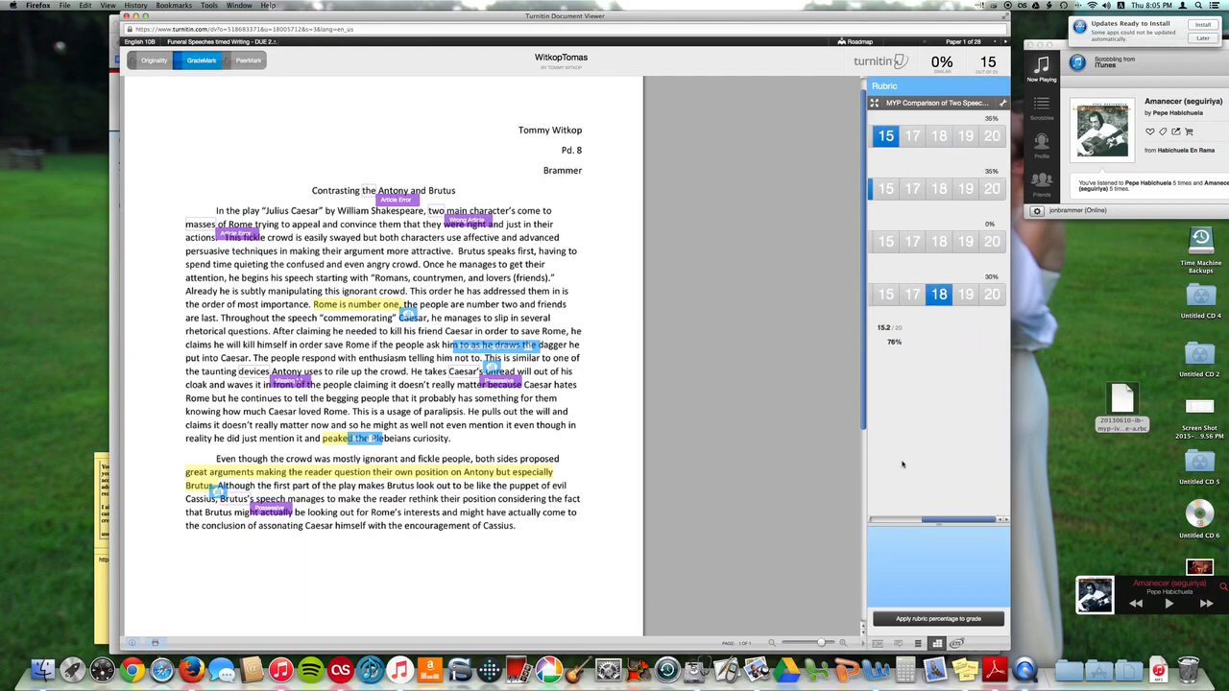
drag(956, 520, 908, 518)
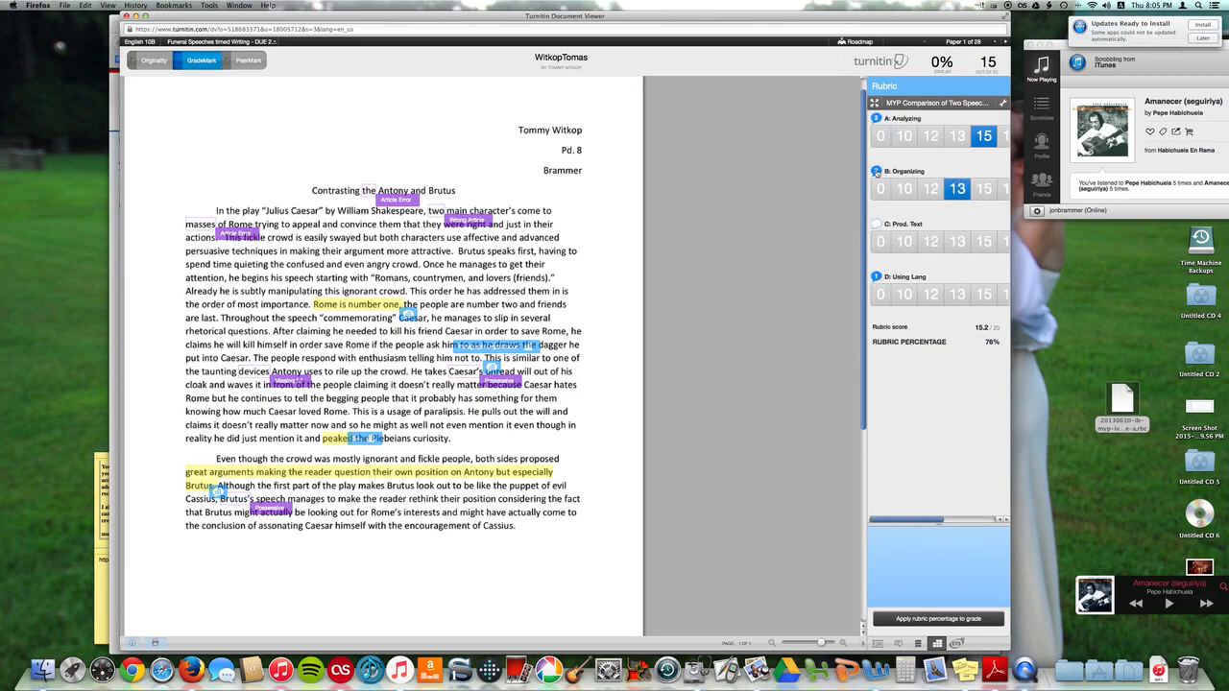
mouse_move(497, 347)
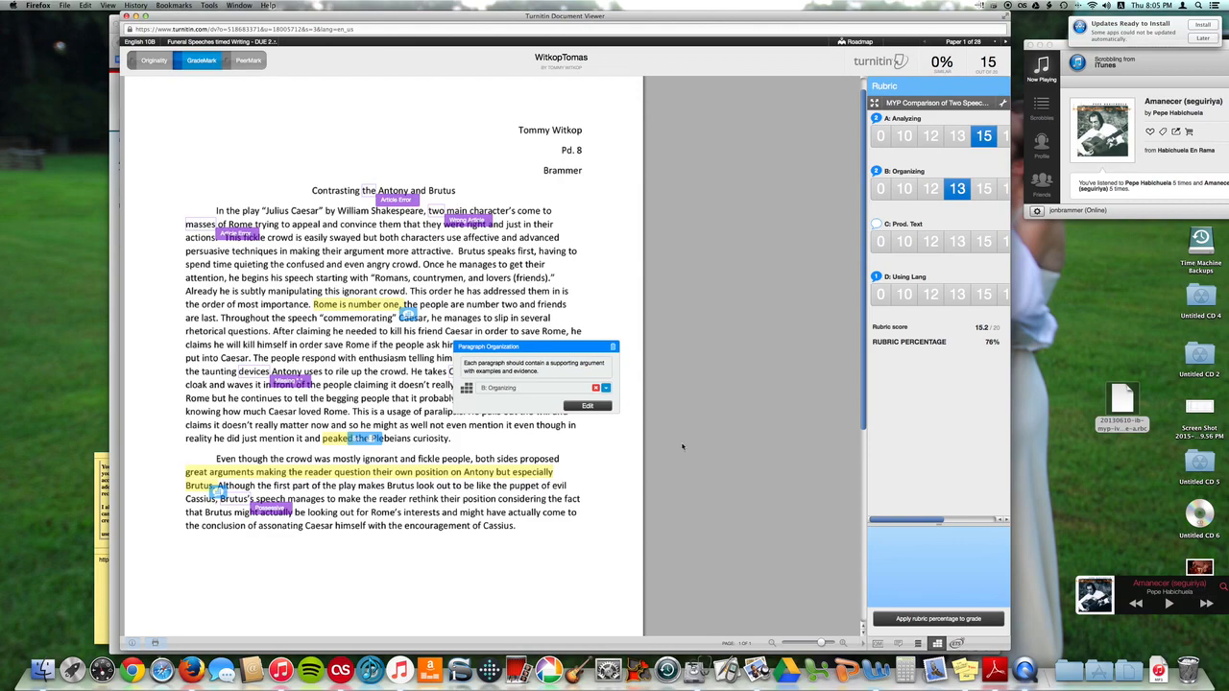
drag(906, 520, 944, 519)
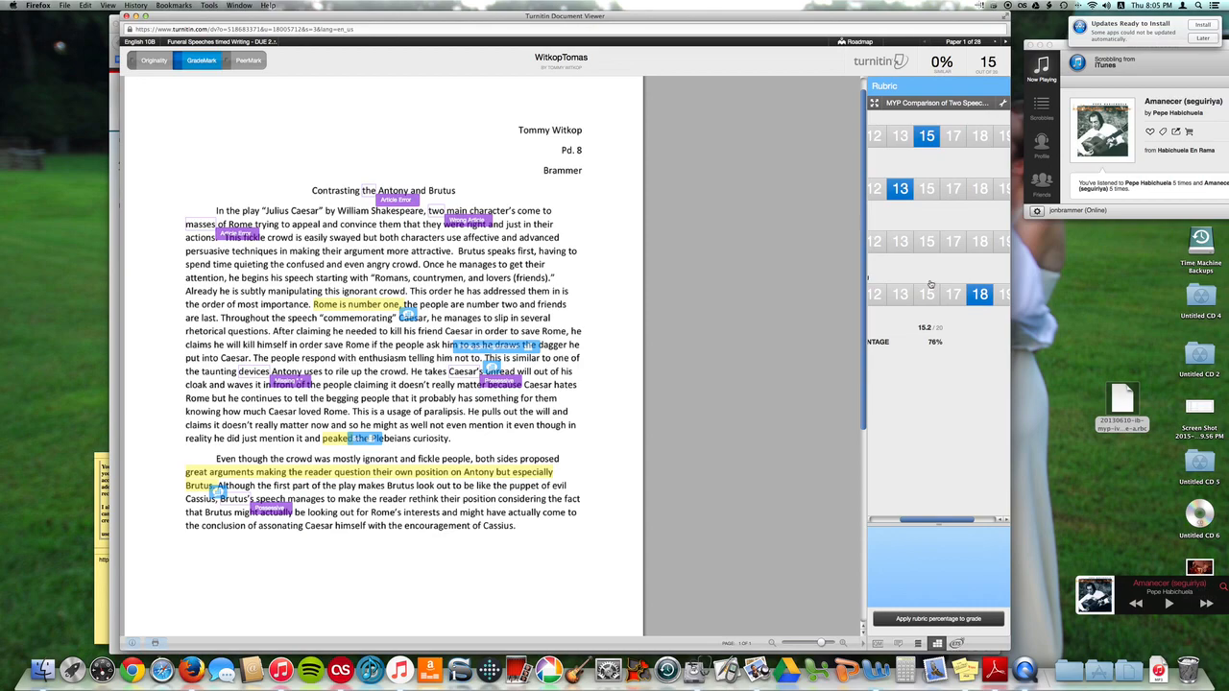
mouse_move(949, 292)
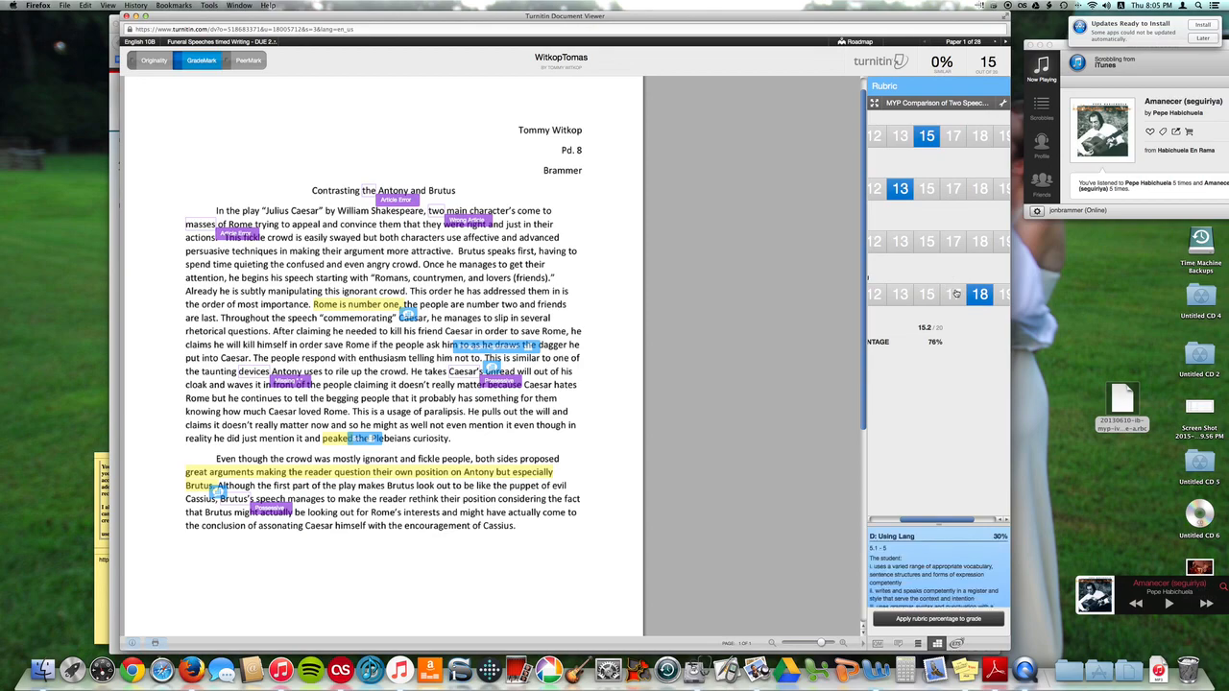